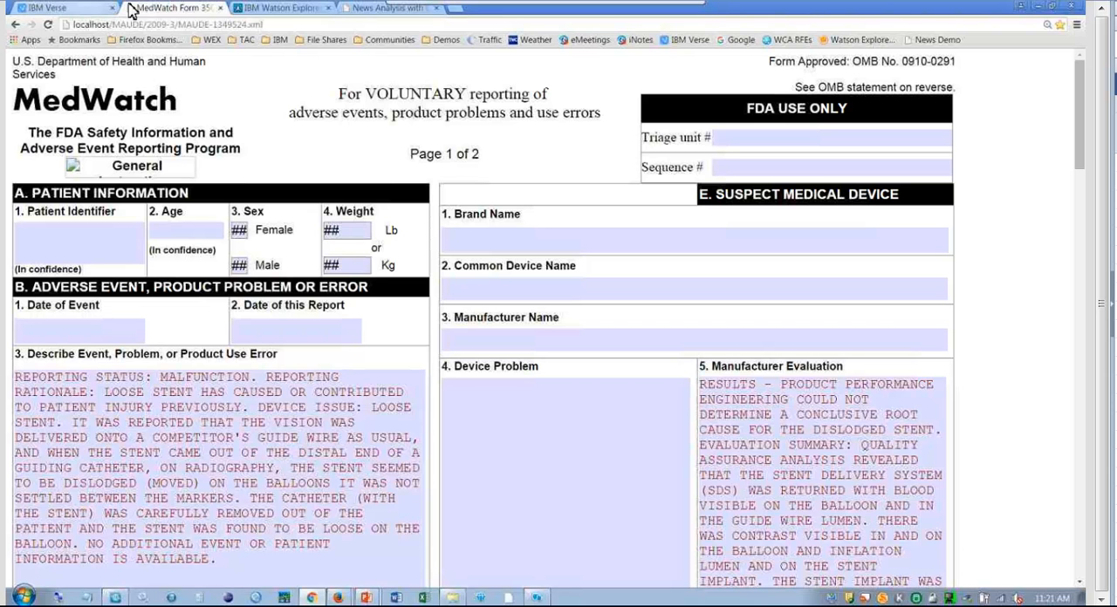
# Switch to the Watson Explorer browser page and try to change the collection to FDA Medical Device Analysis.
pyautogui.click(283, 9)
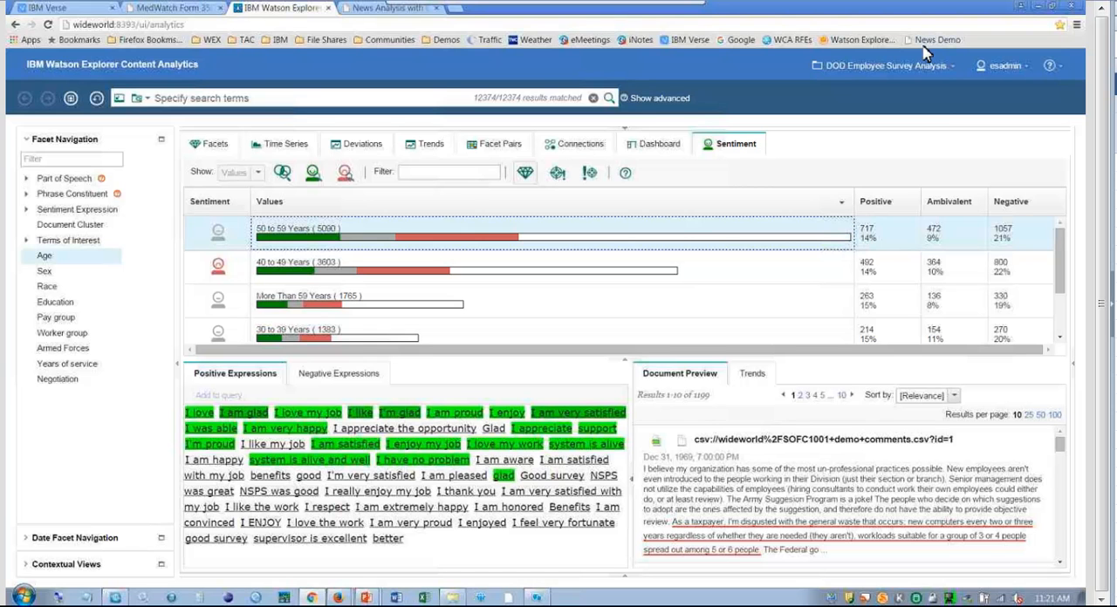
pyautogui.click(843, 73)
pyautogui.click(686, 121)
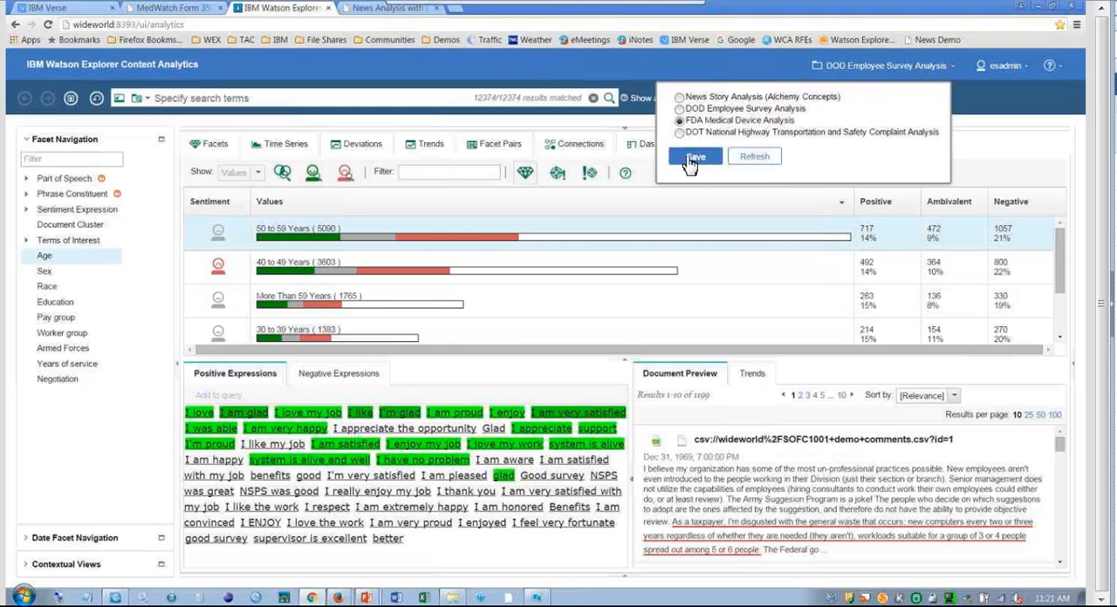
pyautogui.click(694, 158)
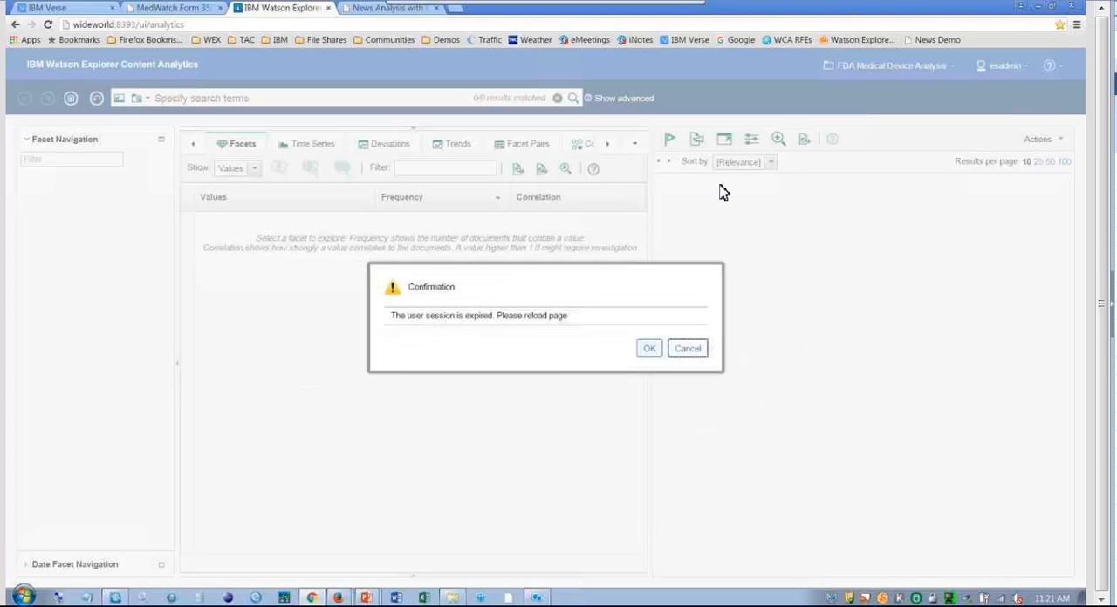
# Reload the expired analytics page and log in with the user ID and the account password.
pyautogui.click(47, 24)
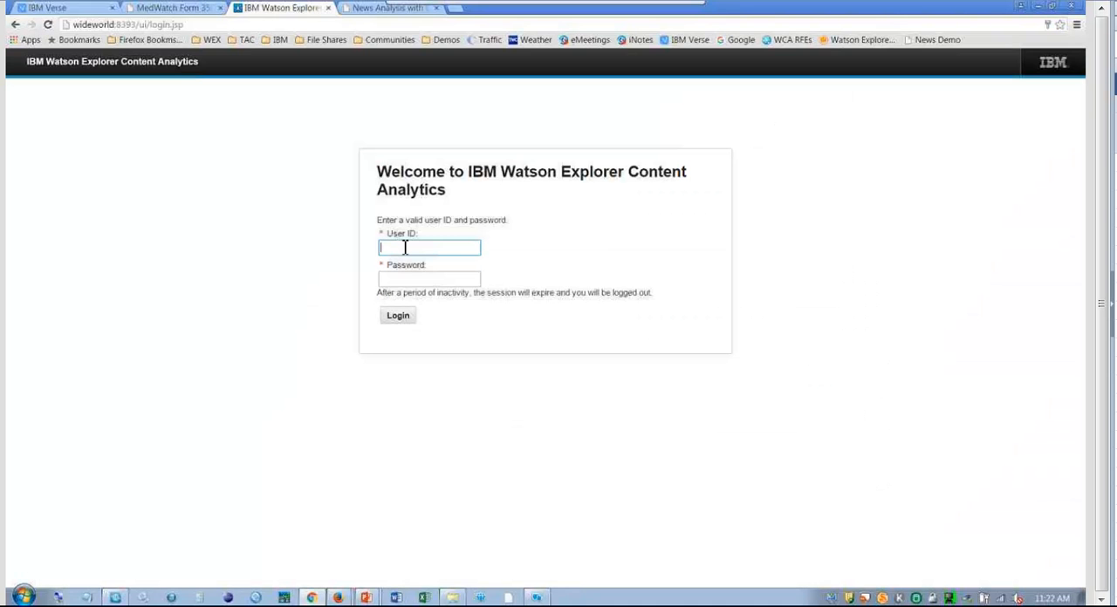
pyautogui.write('esadmin')
pyautogui.press('Tab')
pyautogui.write('****')
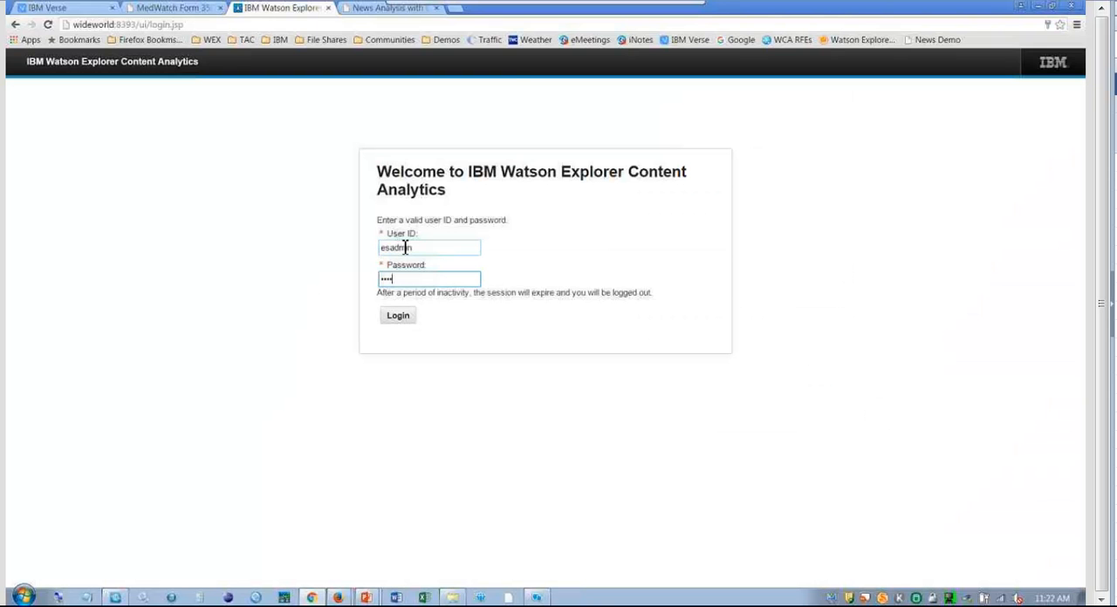
pyautogui.write('****')
pyautogui.press('Return')
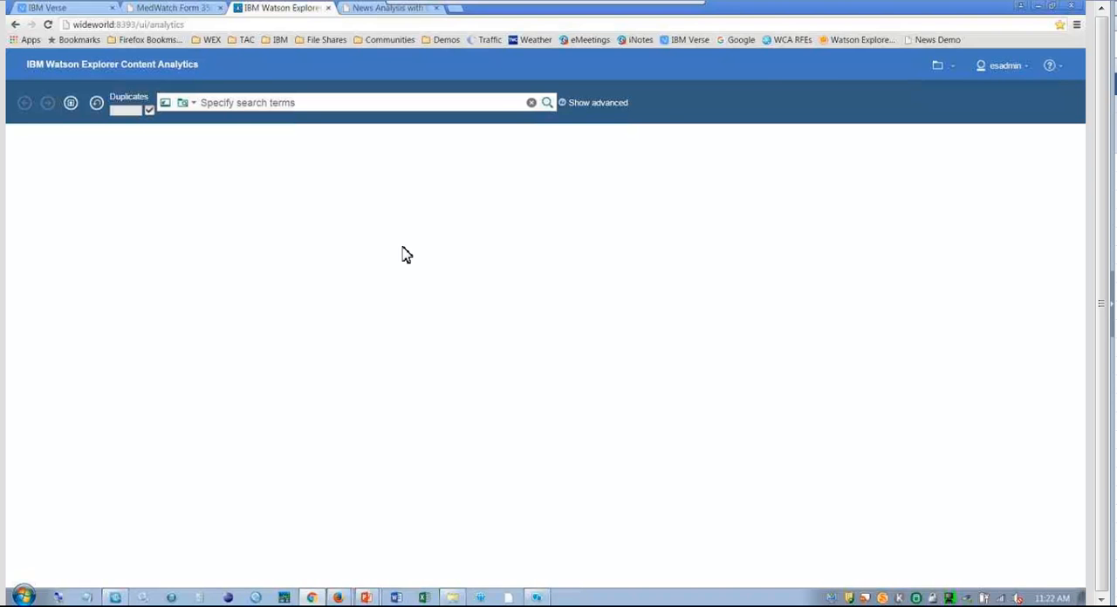
# Change the analyzed collection to FDA Medical Device Analysis and save the selection.
pyautogui.click(860, 65)
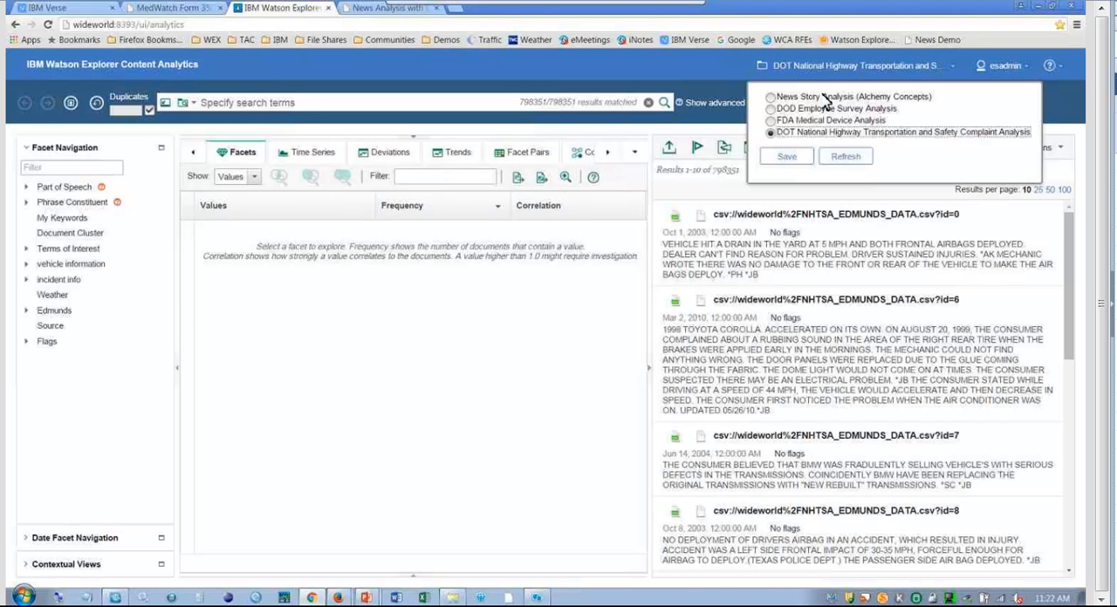
pyautogui.click(816, 120)
pyautogui.click(793, 157)
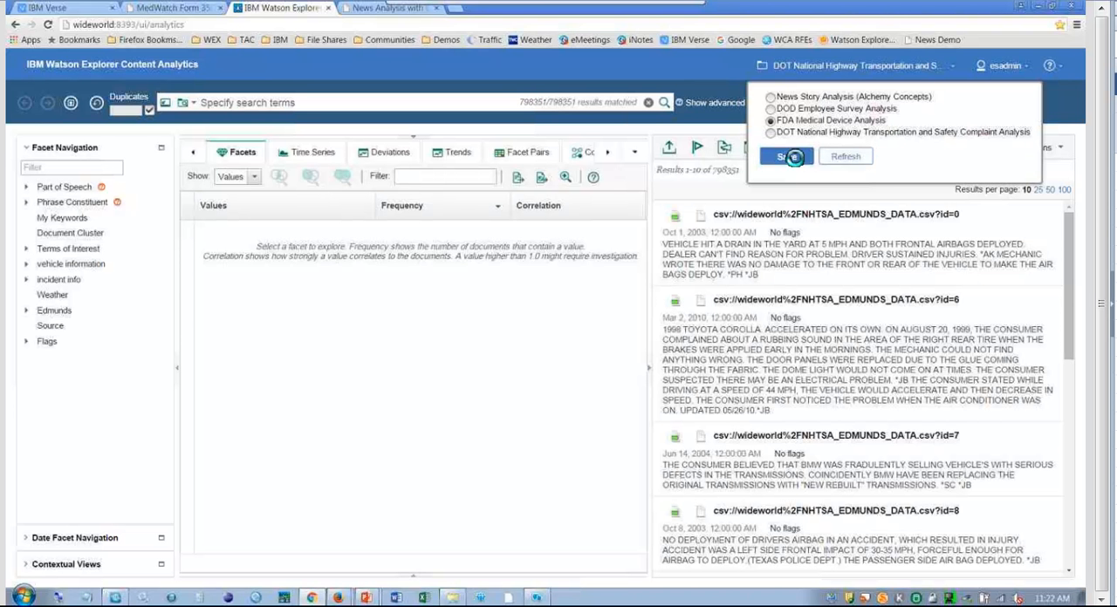
# Examine the monthly time series of all adverse event reports and list the available analysis views.
pyautogui.click(321, 144)
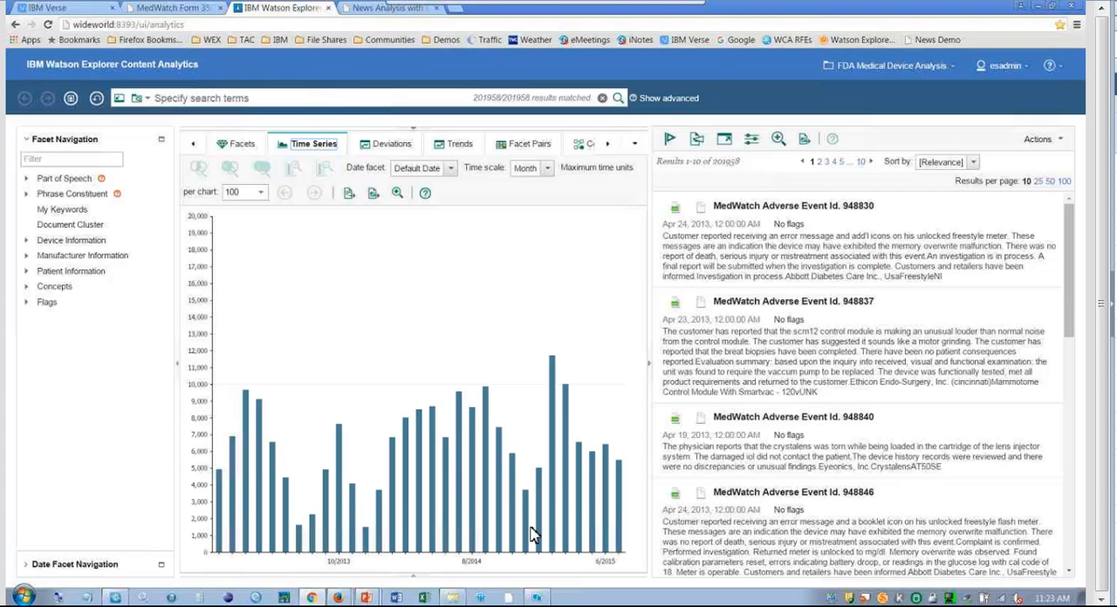
pyautogui.moveTo(541, 529)
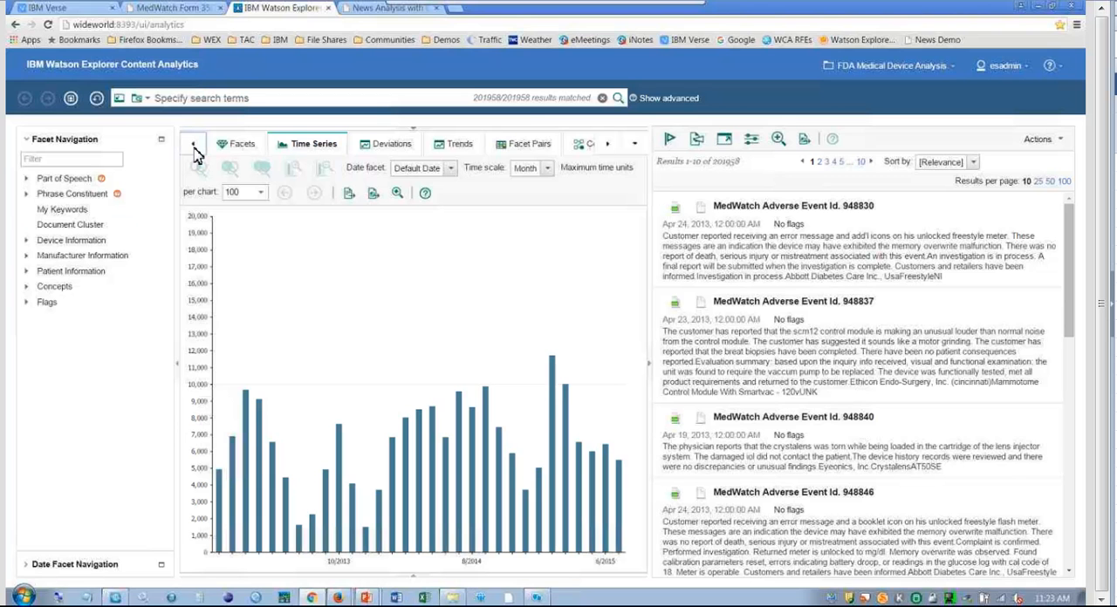
pyautogui.click(633, 145)
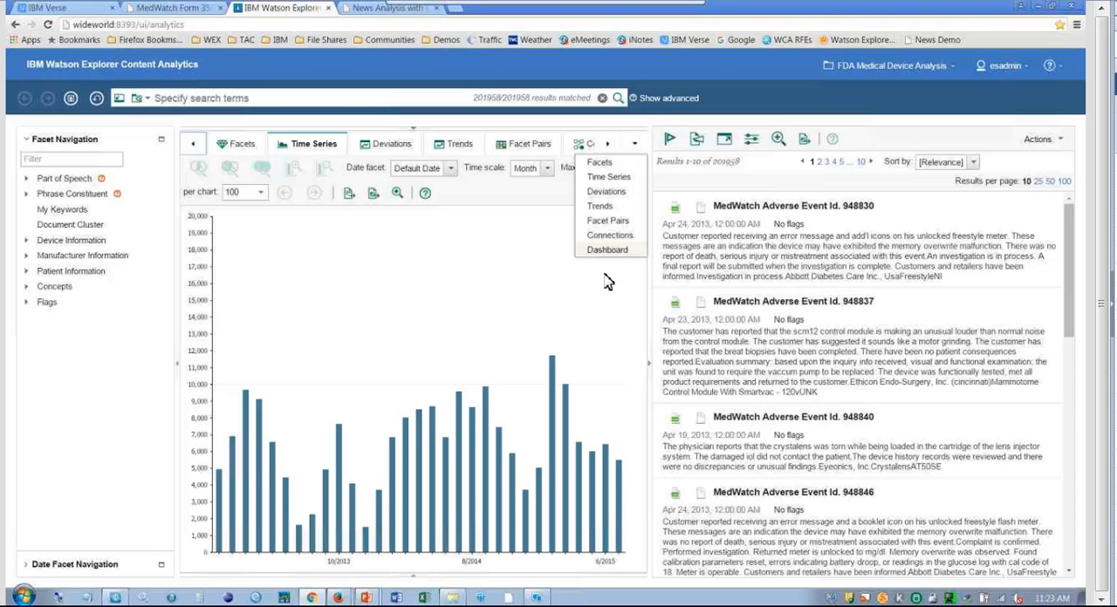
# Expand the Device Information facet and view the frequencies of its Brand Name and Generic Name values.
pyautogui.click(27, 242)
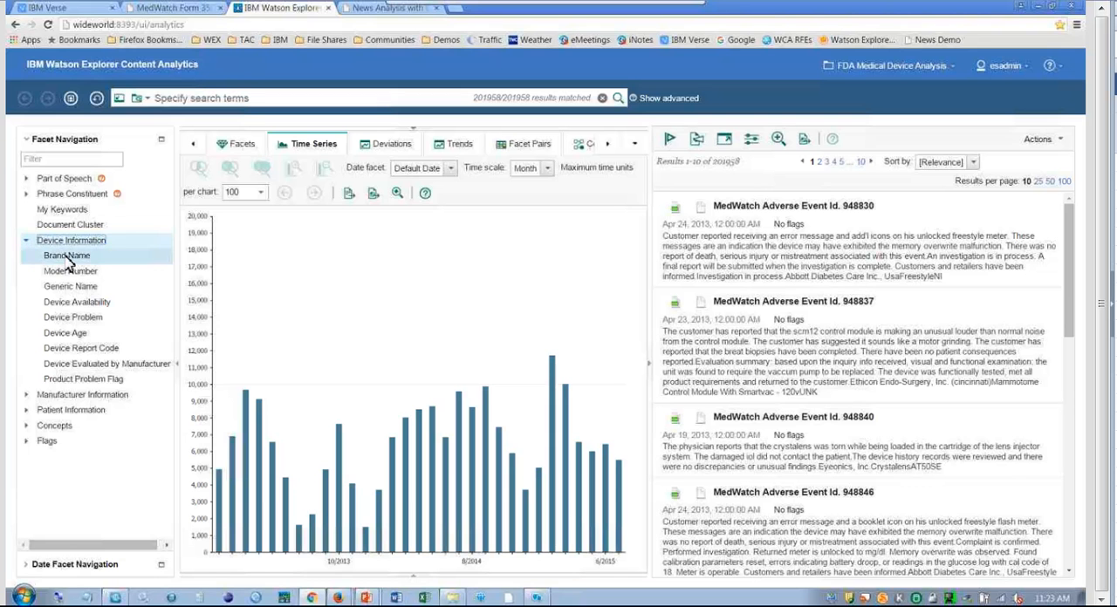
pyautogui.click(68, 259)
pyautogui.click(235, 144)
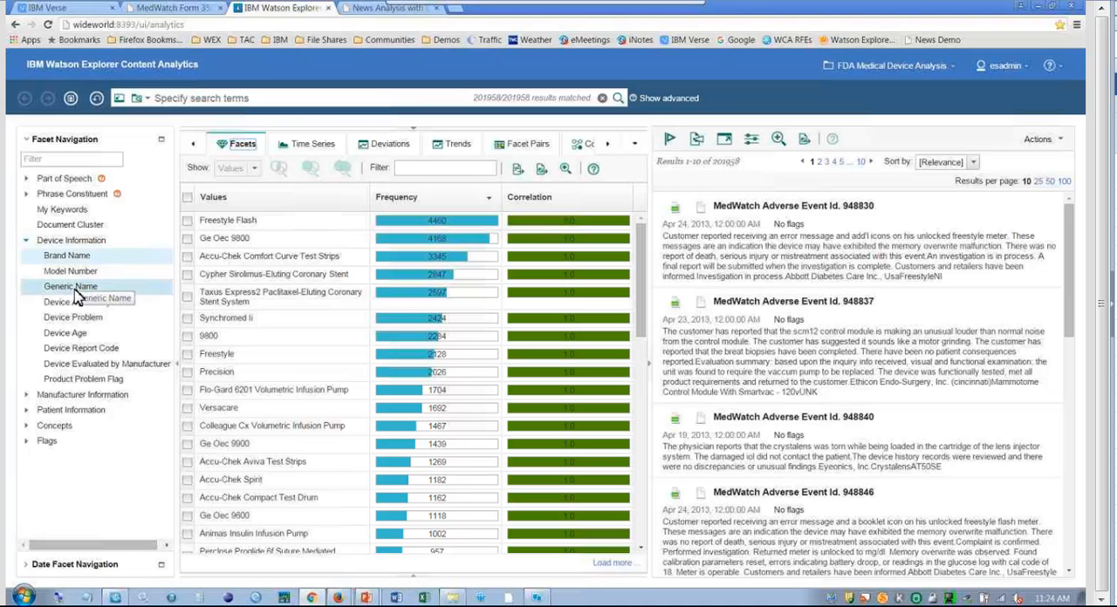
pyautogui.click(76, 288)
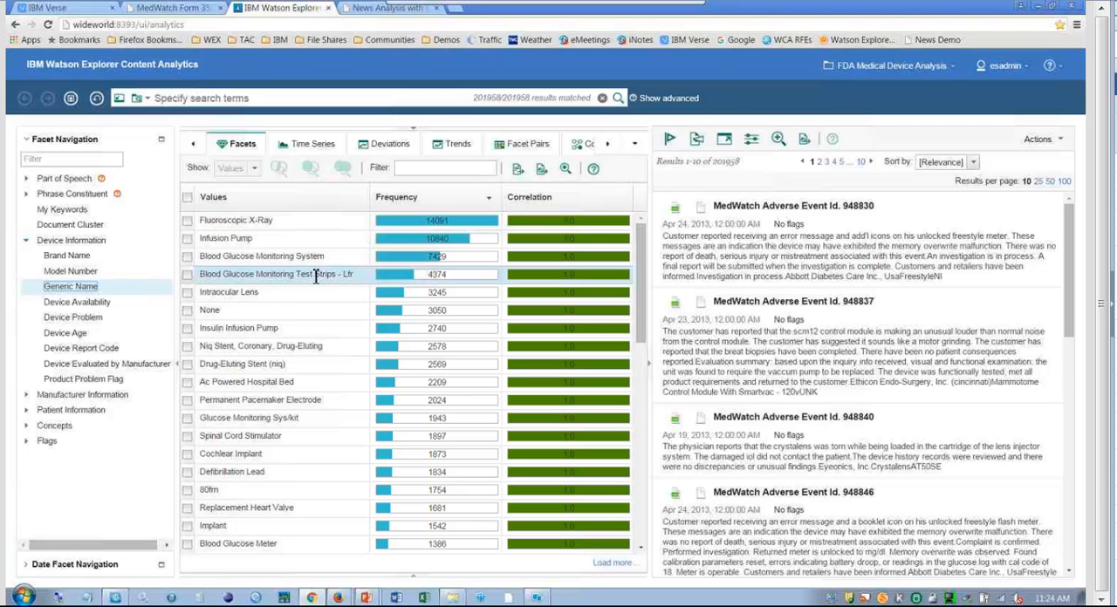
# Show the Trends analysis, filter its values by "infusion p" and set the charts per page to 2.
pyautogui.click(454, 148)
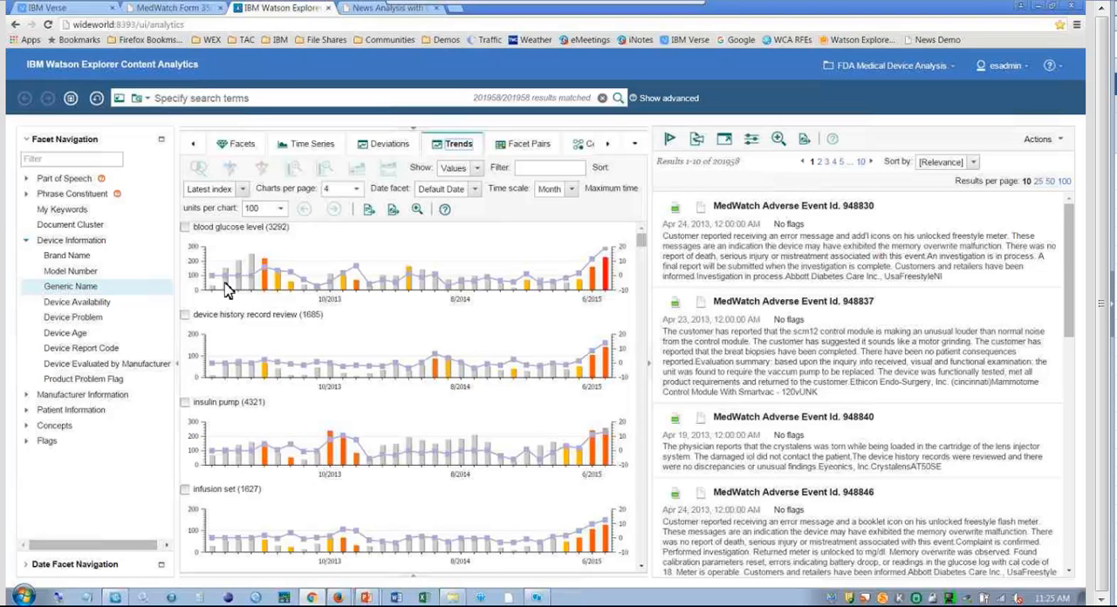
pyautogui.click(545, 168)
pyautogui.write('infusion')
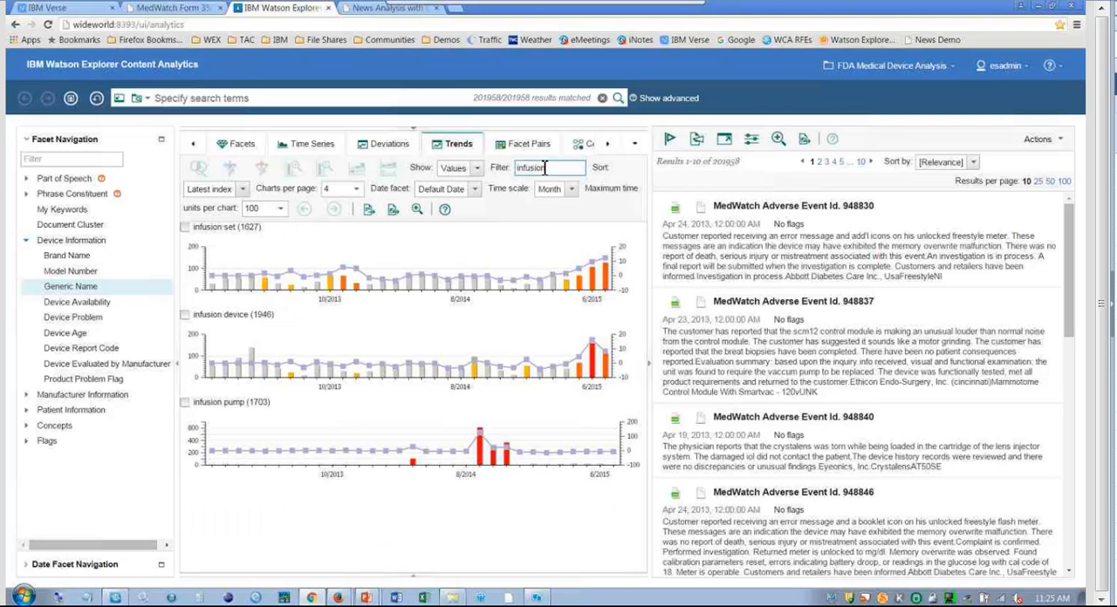
pyautogui.write(' p')
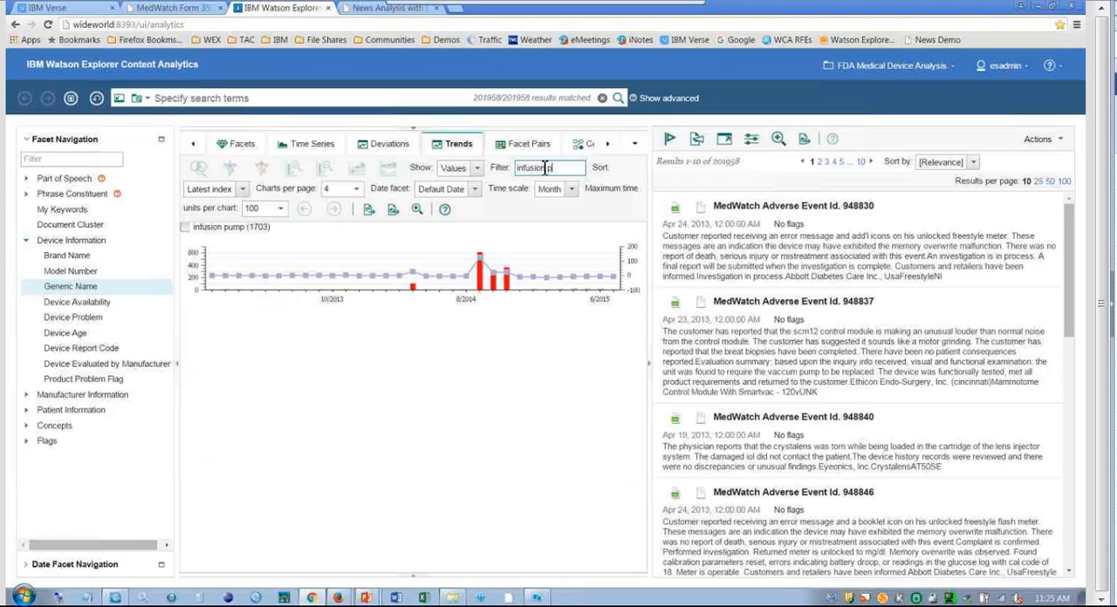
pyautogui.click(356, 189)
pyautogui.click(340, 219)
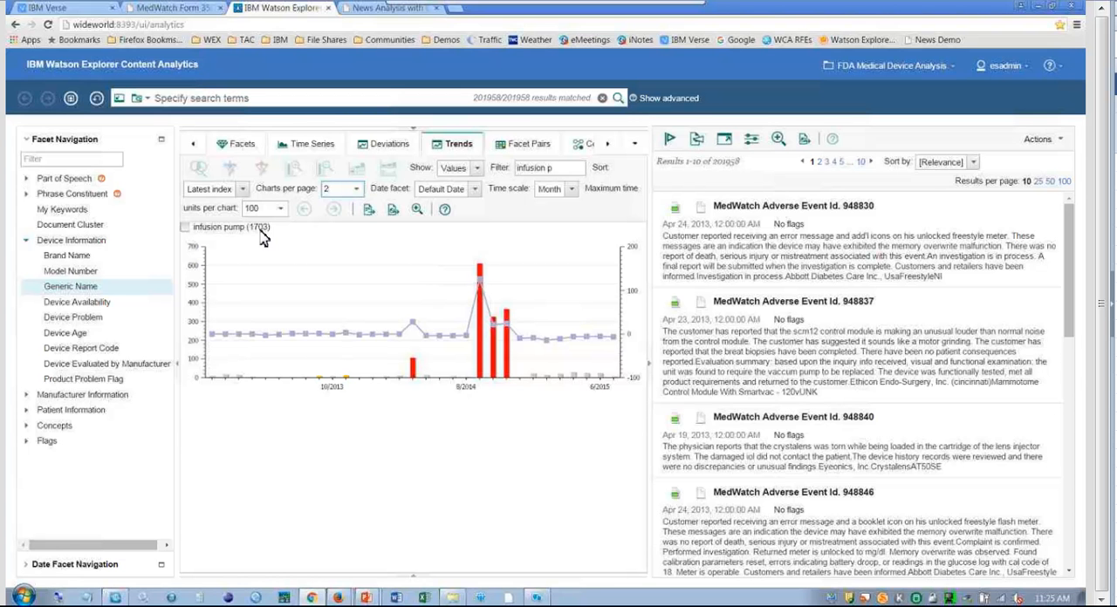
# Inspect the infusion pump trend's spikes and narrow the query to its April 2014 bar.
pyautogui.moveTo(487, 310)
pyautogui.moveTo(416, 370)
pyautogui.click(412, 369)
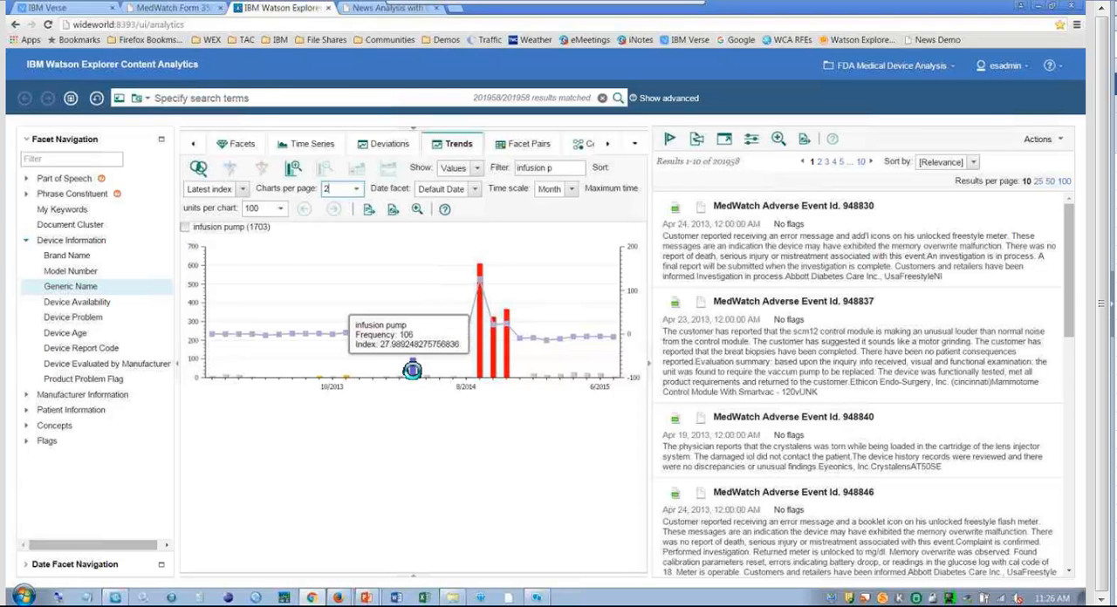
pyautogui.click(199, 168)
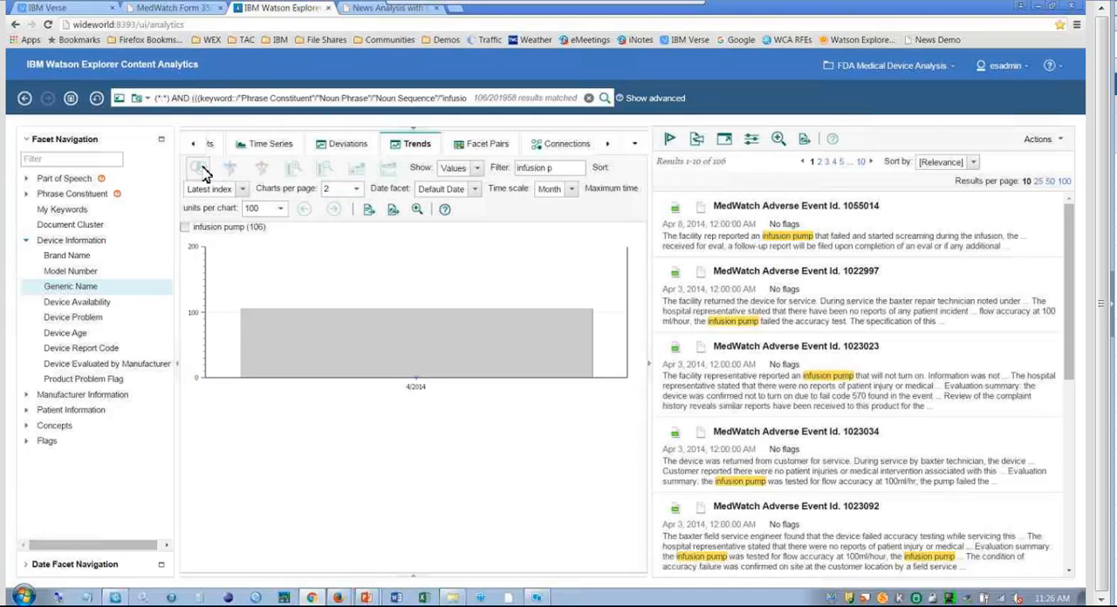
# List the Modified Noun values under Noun Phrase in the Facets view and sort them by correlation, highest first.
pyautogui.click(26, 196)
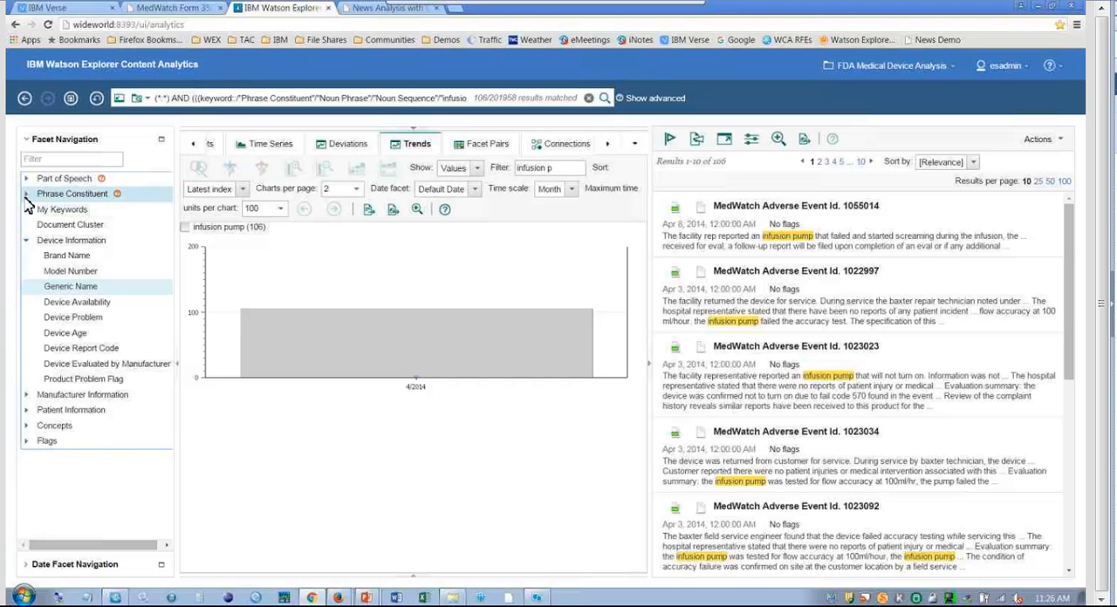
pyautogui.click(33, 211)
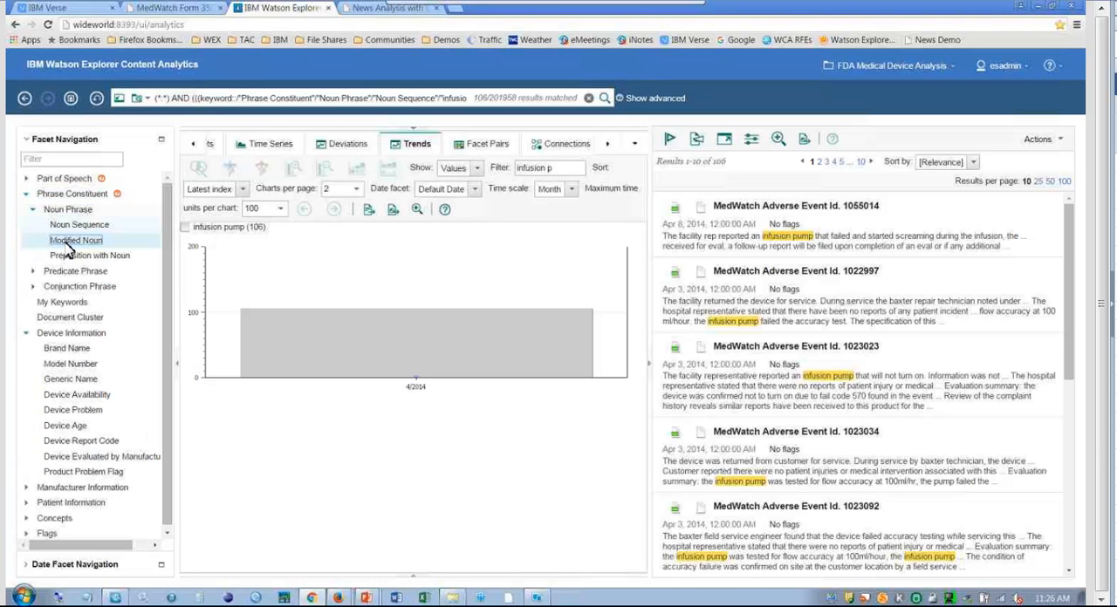
pyautogui.click(196, 146)
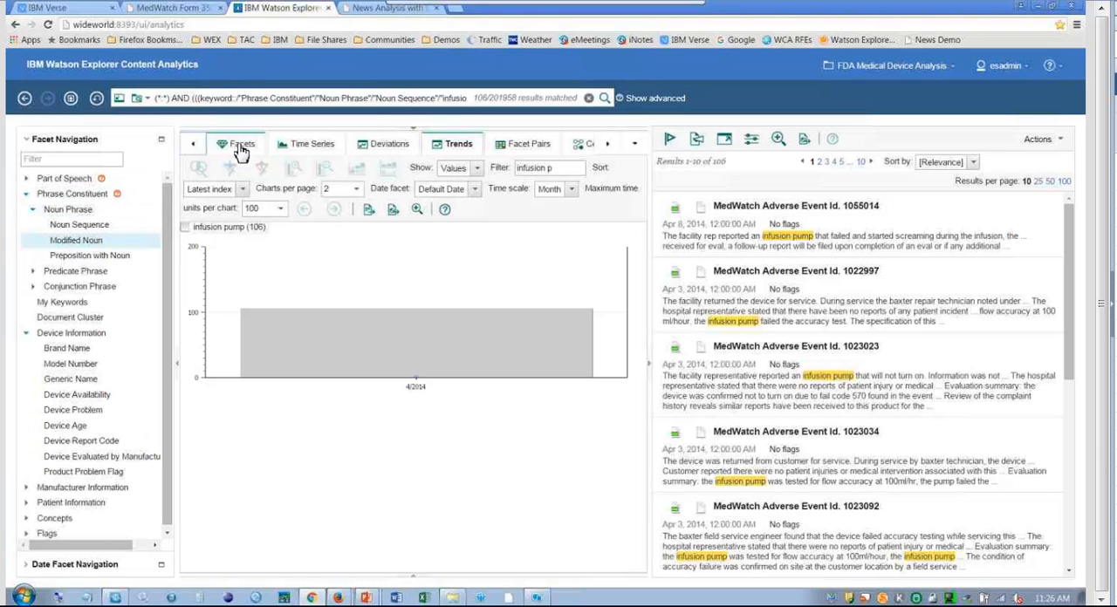
pyautogui.click(241, 147)
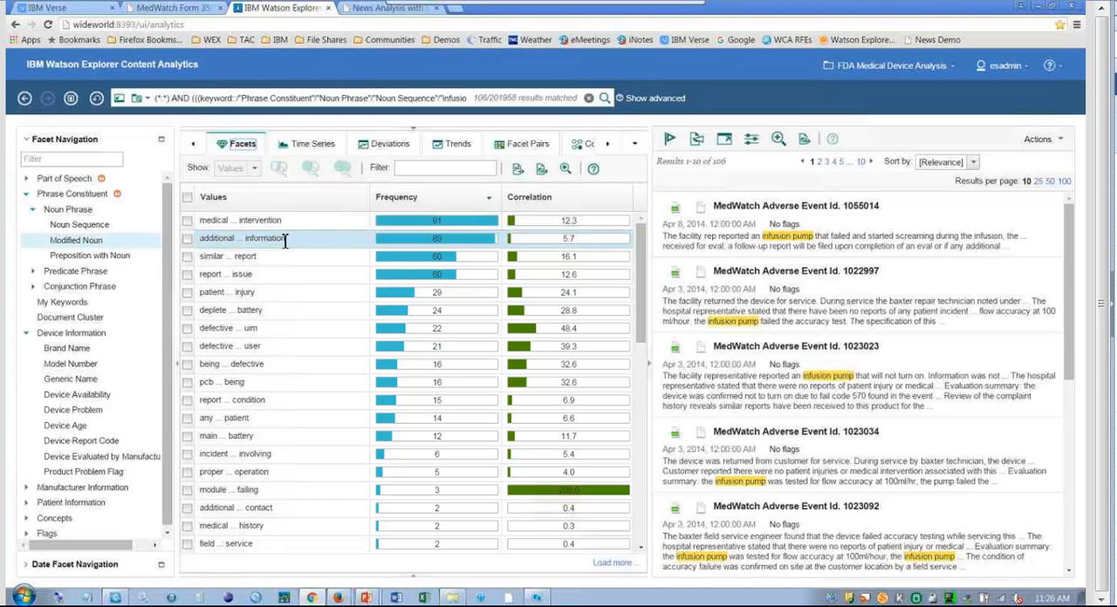
pyautogui.click(565, 202)
pyautogui.click(564, 203)
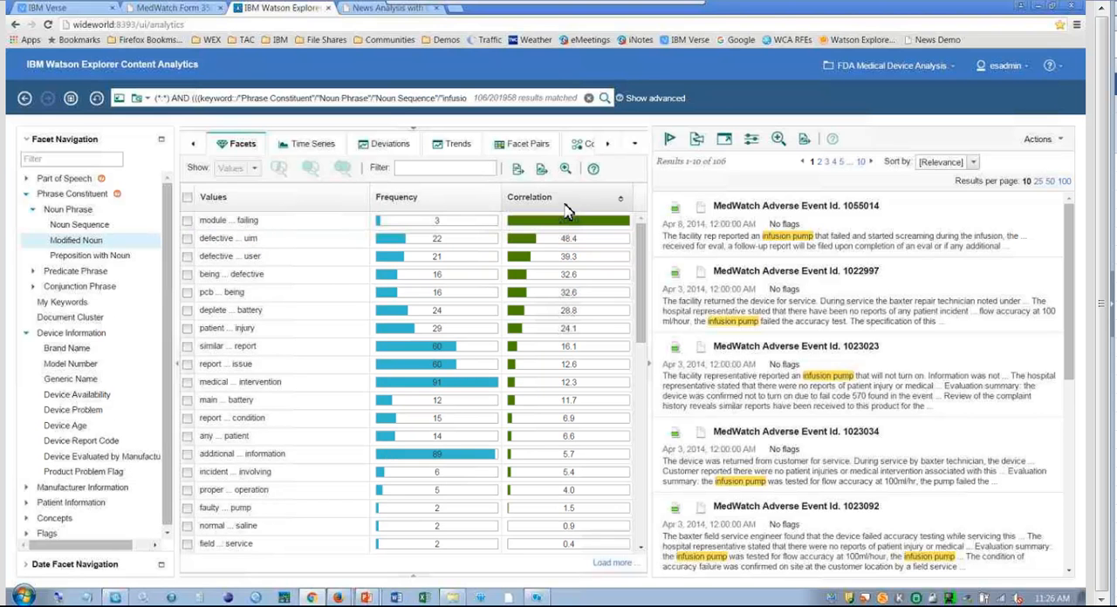
# Narrow the query to reports containing the phrases "deplete ... battery" or "main ... battery".
pyautogui.click(188, 311)
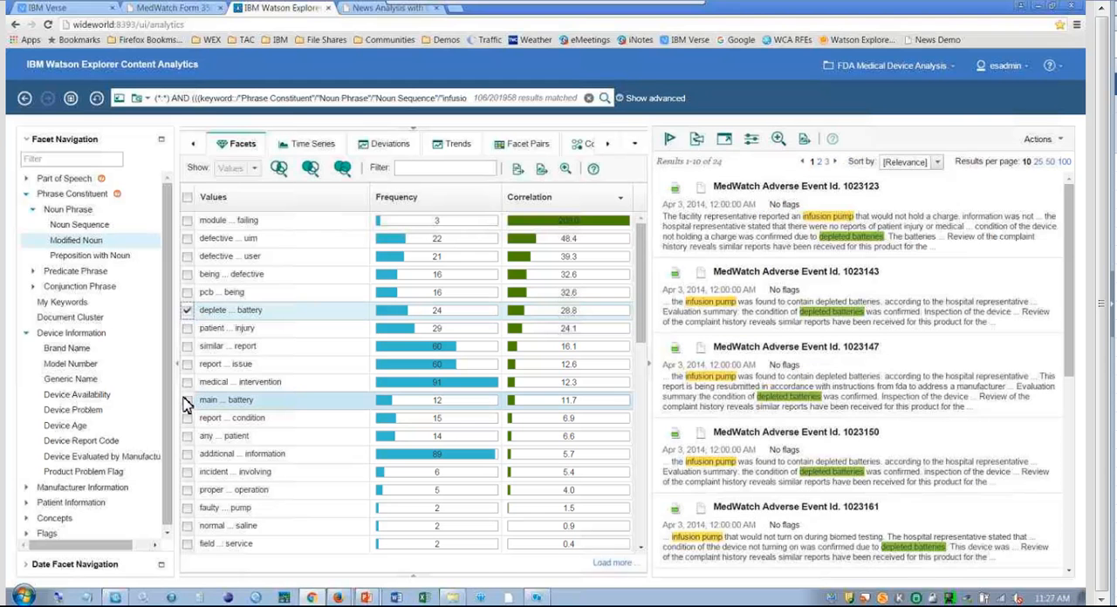
pyautogui.click(186, 401)
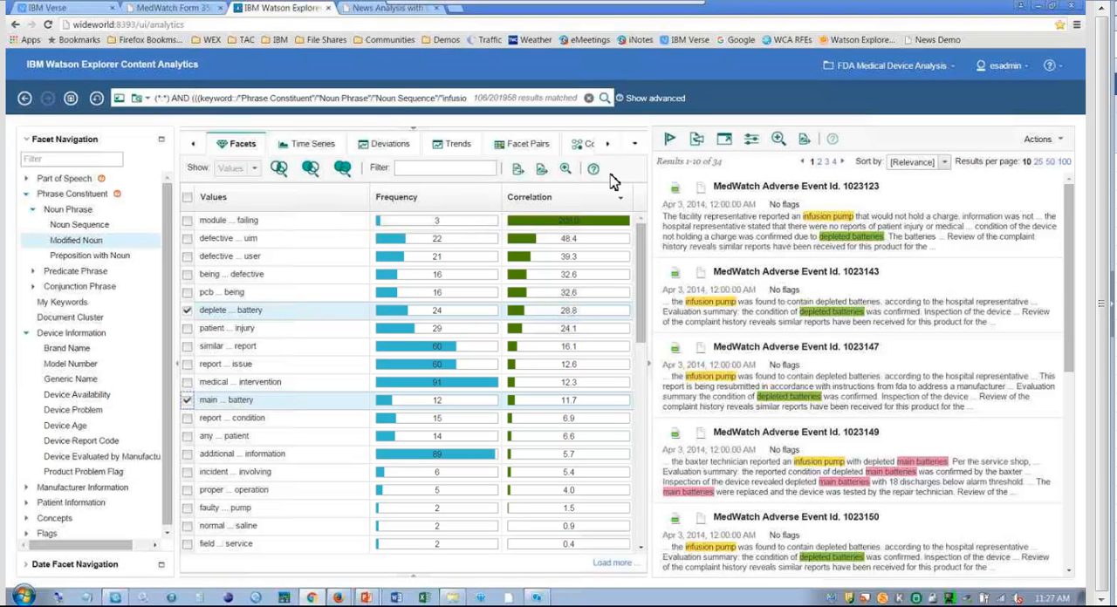
pyautogui.click(282, 172)
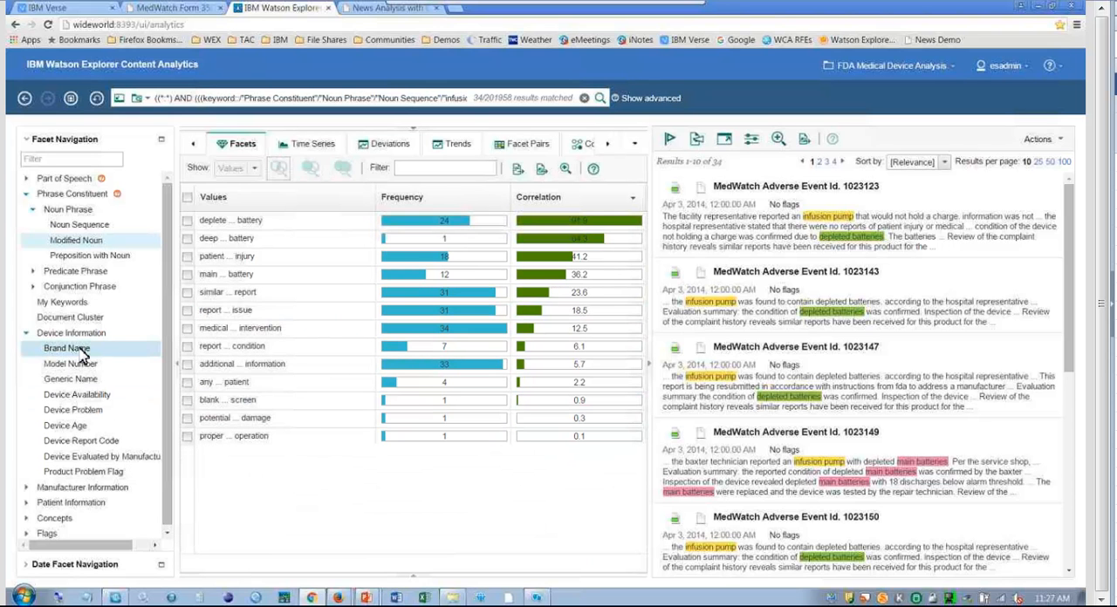
# View the Brand Name facet and the Manufacture Name facet under Manufacturer Information for the narrowed reports.
pyautogui.click(82, 351)
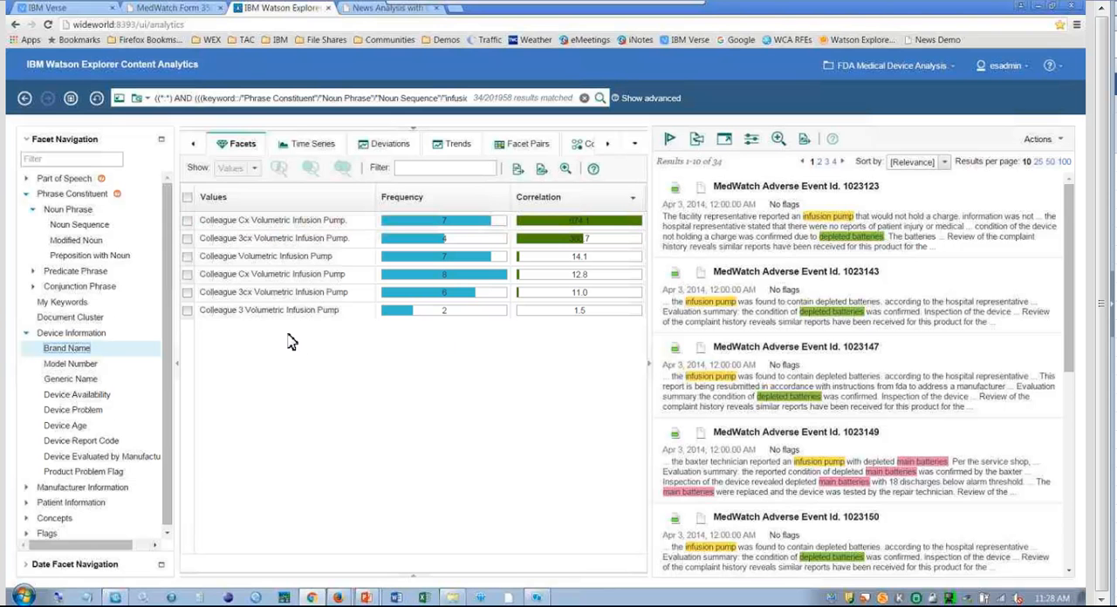
pyautogui.moveTo(171, 340); pyautogui.dragTo(172, 388)
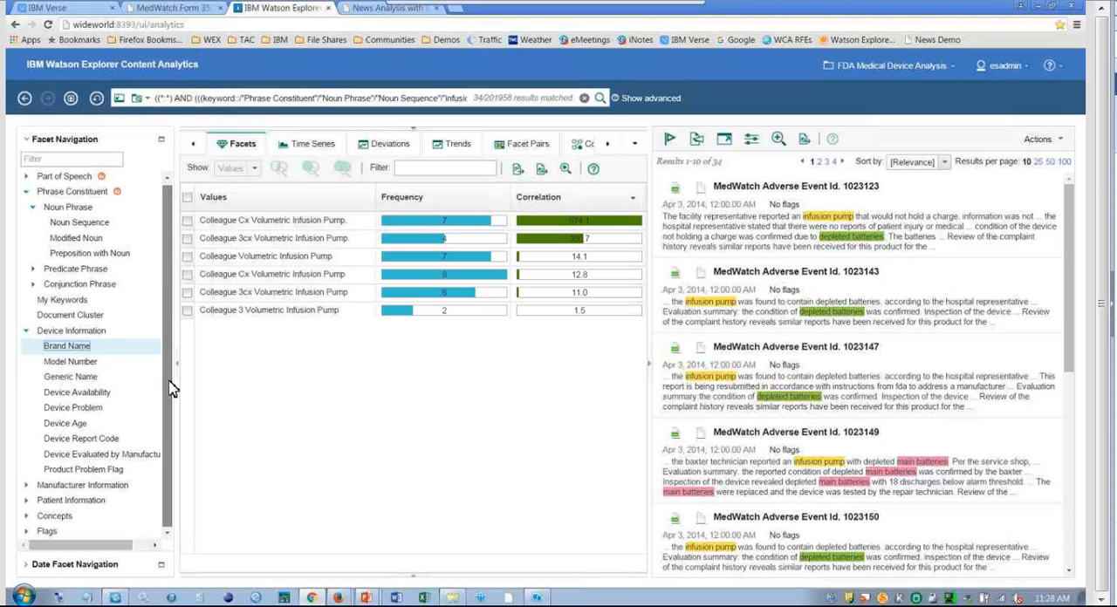
pyautogui.click(26, 488)
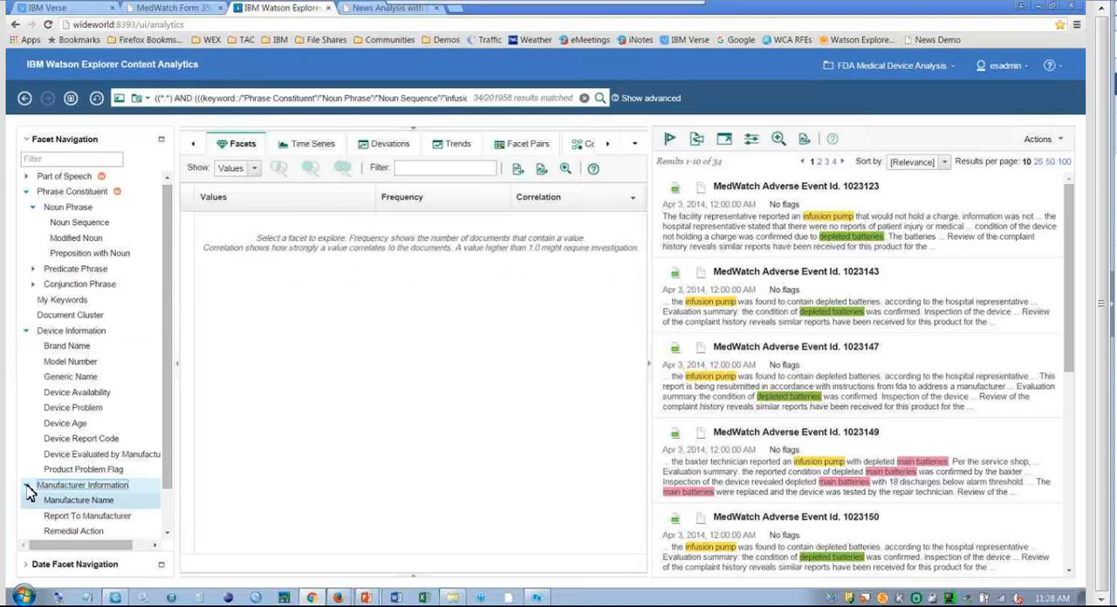
pyautogui.click(74, 502)
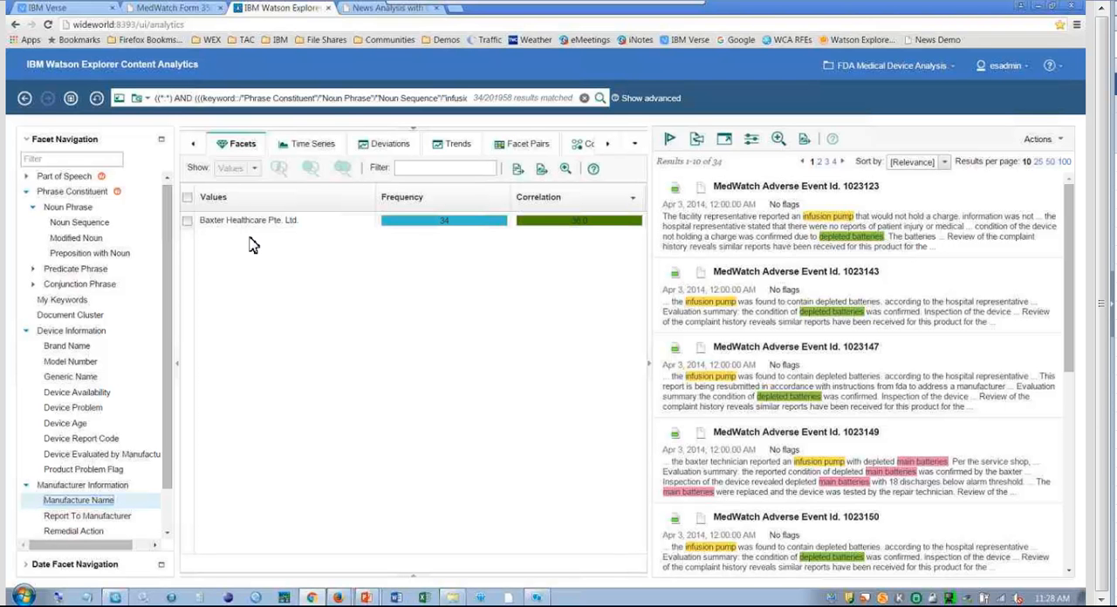
# Switch to the slide show and advance through the FDA recall slide to Baxter's recall of all Colleague pumps.
pyautogui.hotkey('alt', 'Tab')
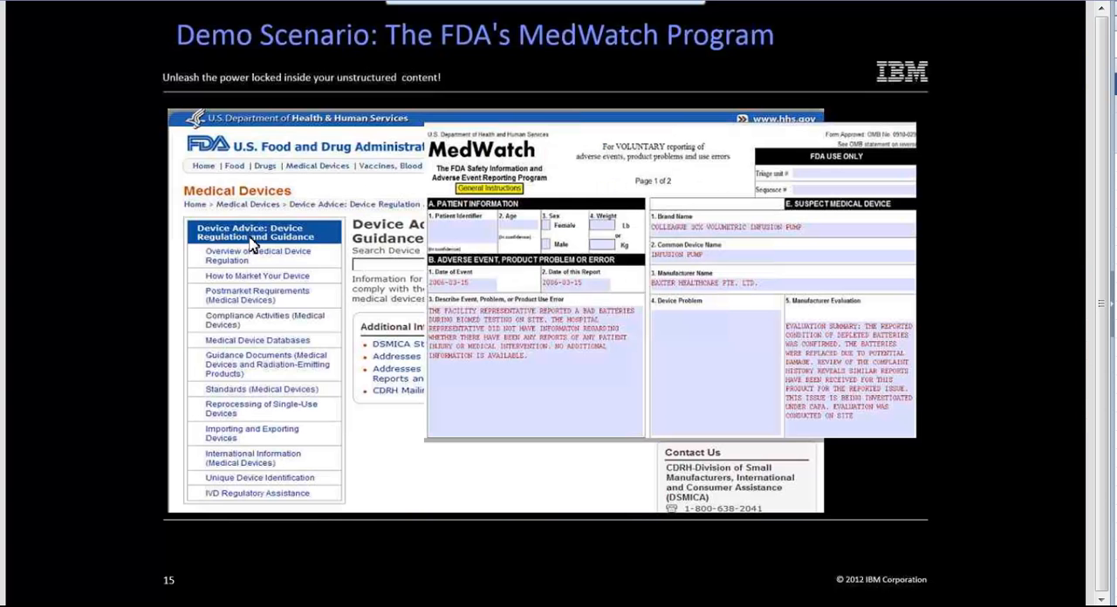
pyautogui.press('Right')
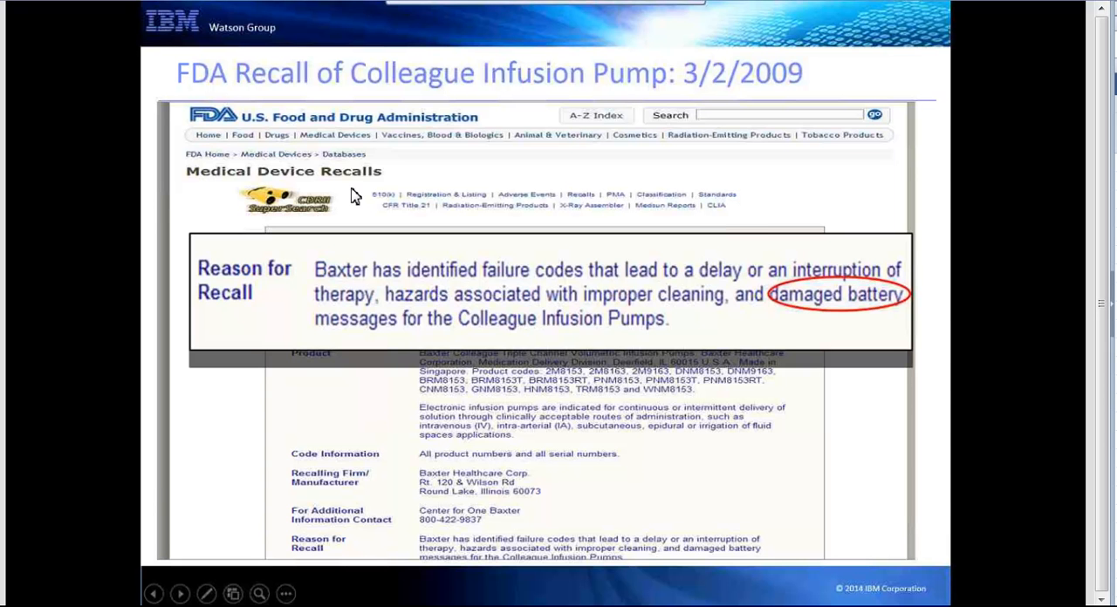
pyautogui.click(829, 309)
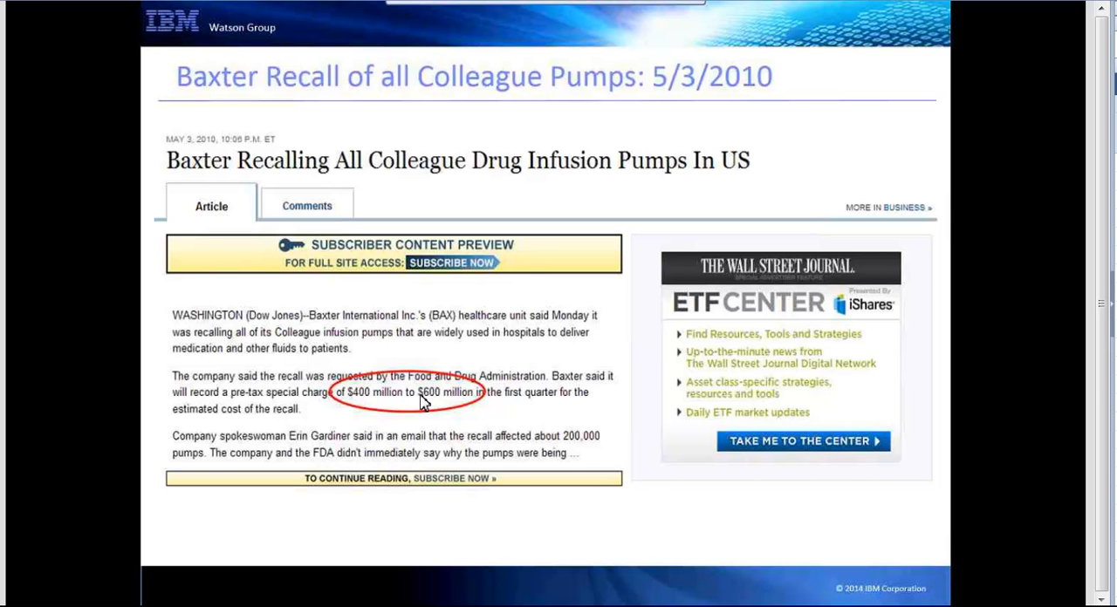
# Switch to Watson Explorer Content Analytics, include duplicates in the DOT National Highway collection, and view its early and recent periods in Time Series.
pyautogui.hotkey('alt', 'Tab')
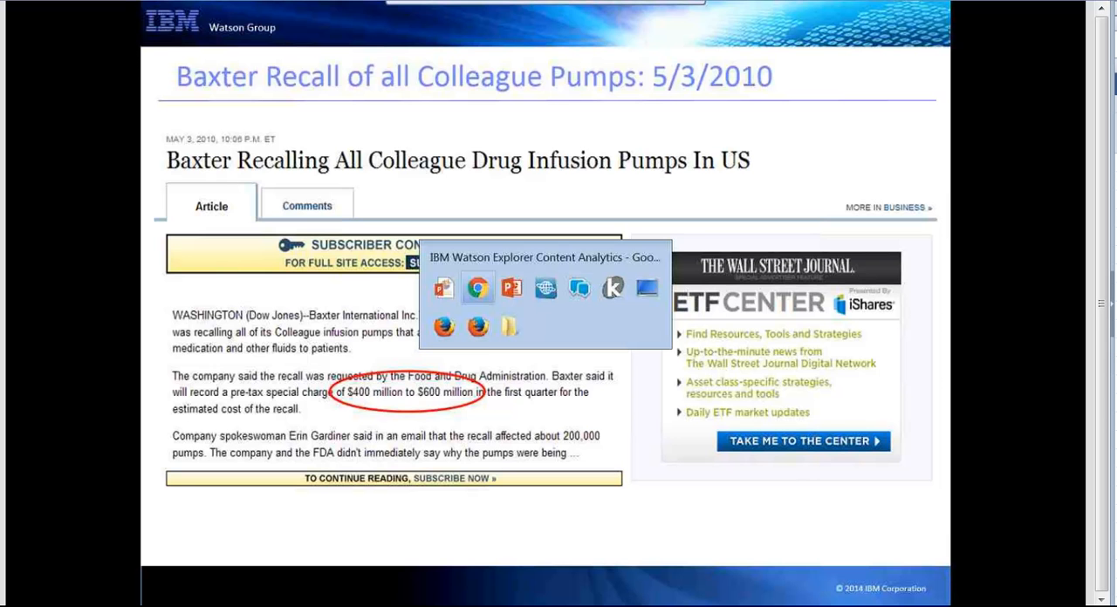
pyautogui.hotkey('alt', 'Tab')
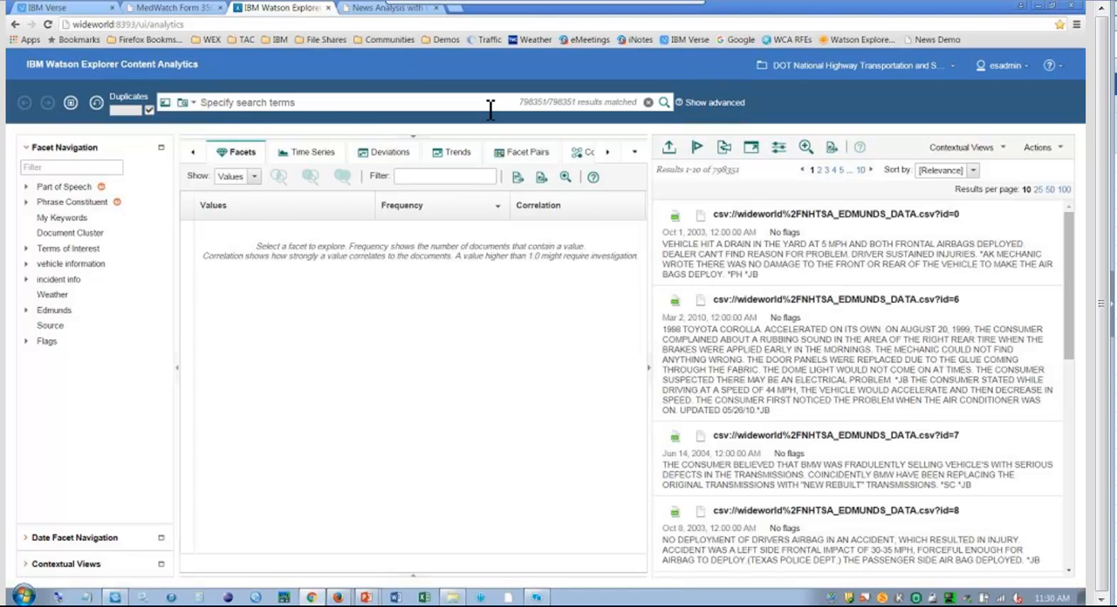
pyautogui.click(316, 154)
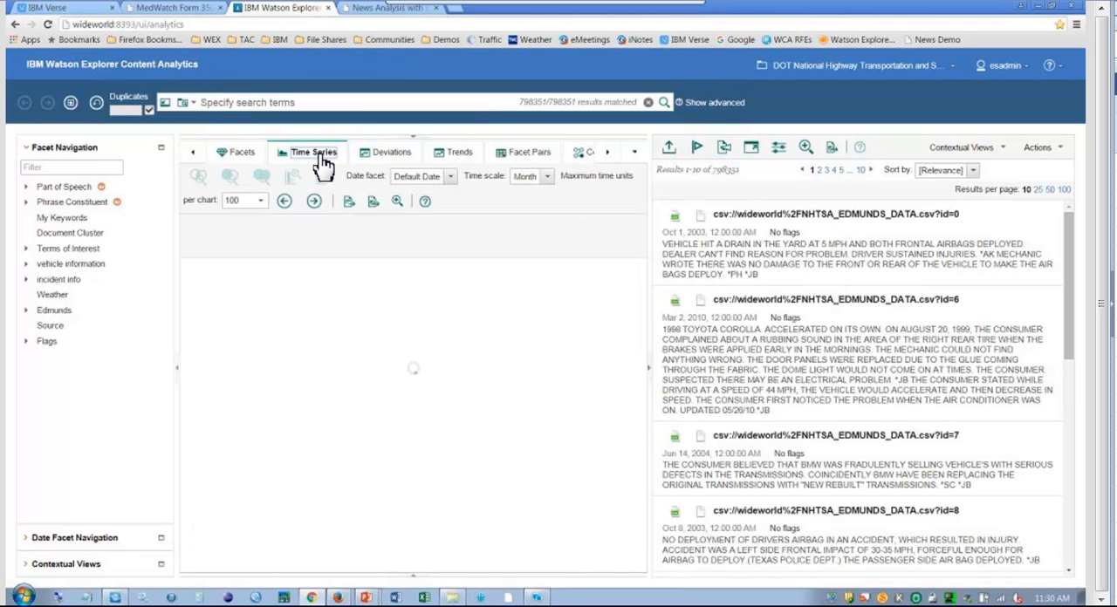
pyautogui.click(147, 111)
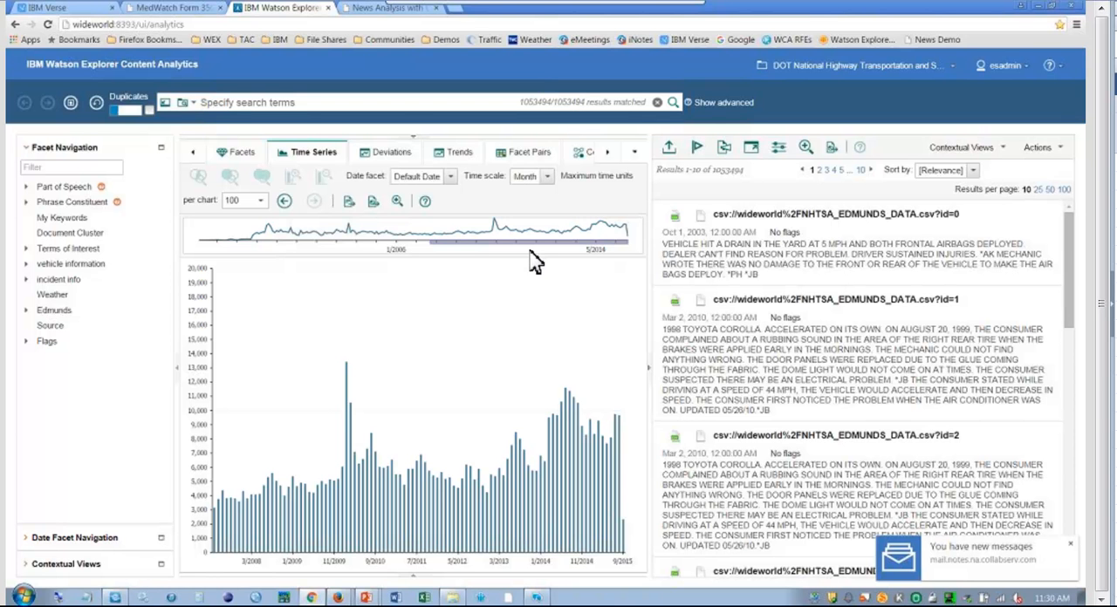
pyautogui.moveTo(470, 245); pyautogui.dragTo(240, 241)
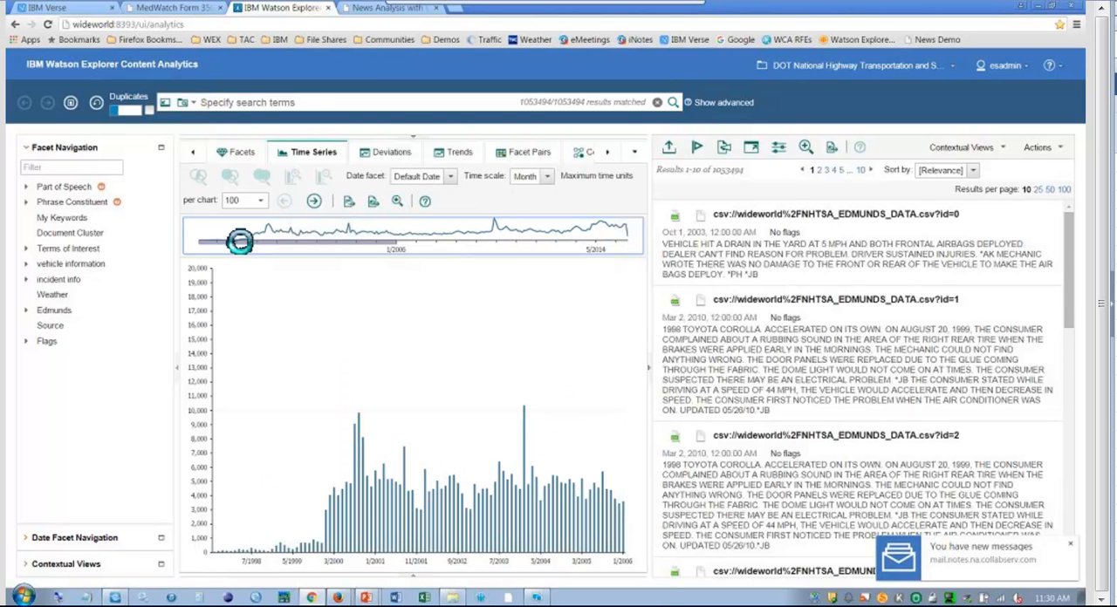
pyautogui.moveTo(241, 240); pyautogui.dragTo(506, 257)
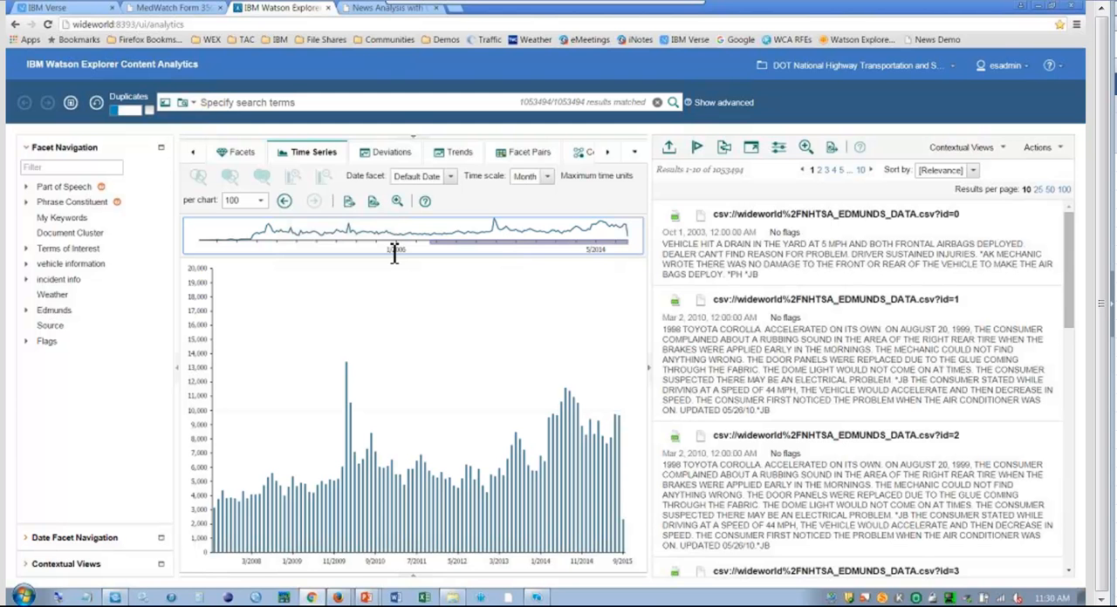
# List the Source facet values and look at the EDMUNDS documents by narrowing the query, returning to the full collection.
pyautogui.click(236, 156)
pyautogui.moveTo(37, 326)
pyautogui.mouseDown()
pyautogui.moveTo(39, 338)
pyautogui.moveTo(50, 329)
pyautogui.mouseUp()
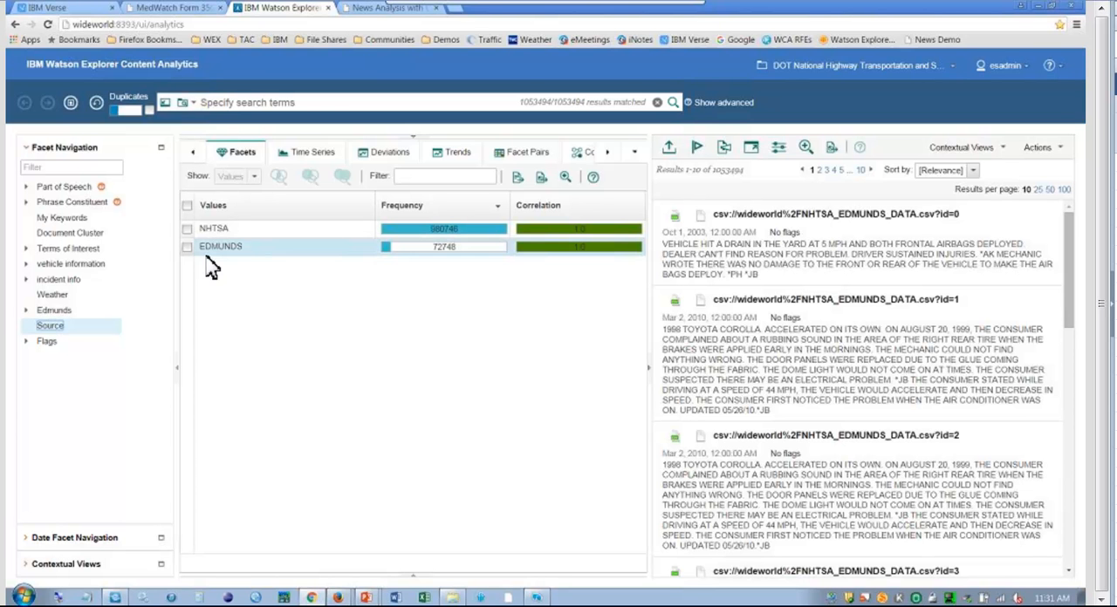
pyautogui.click(188, 248)
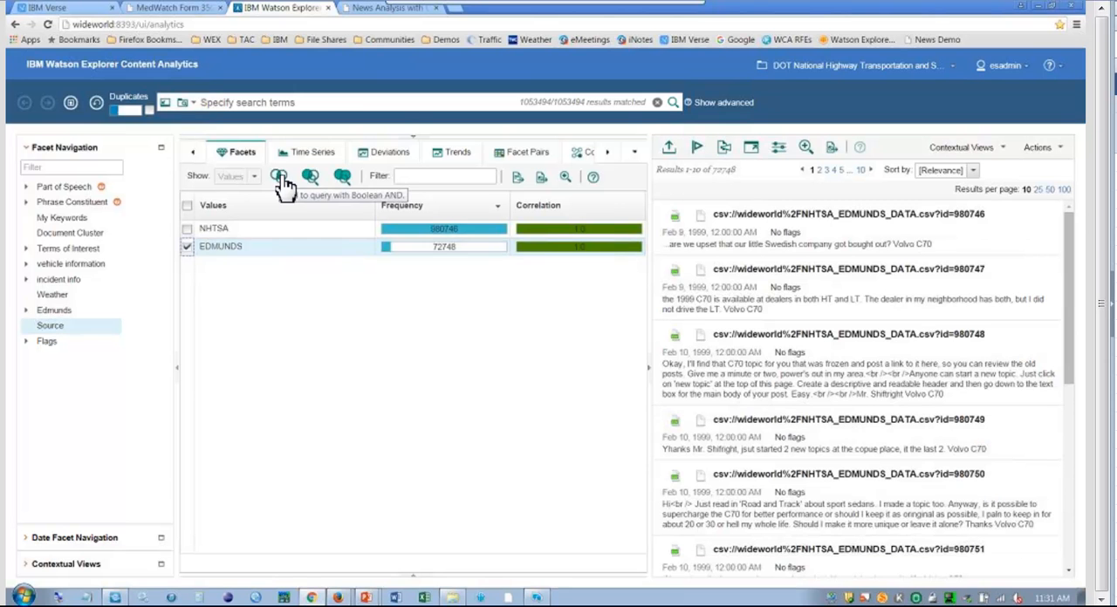
pyautogui.click(280, 179)
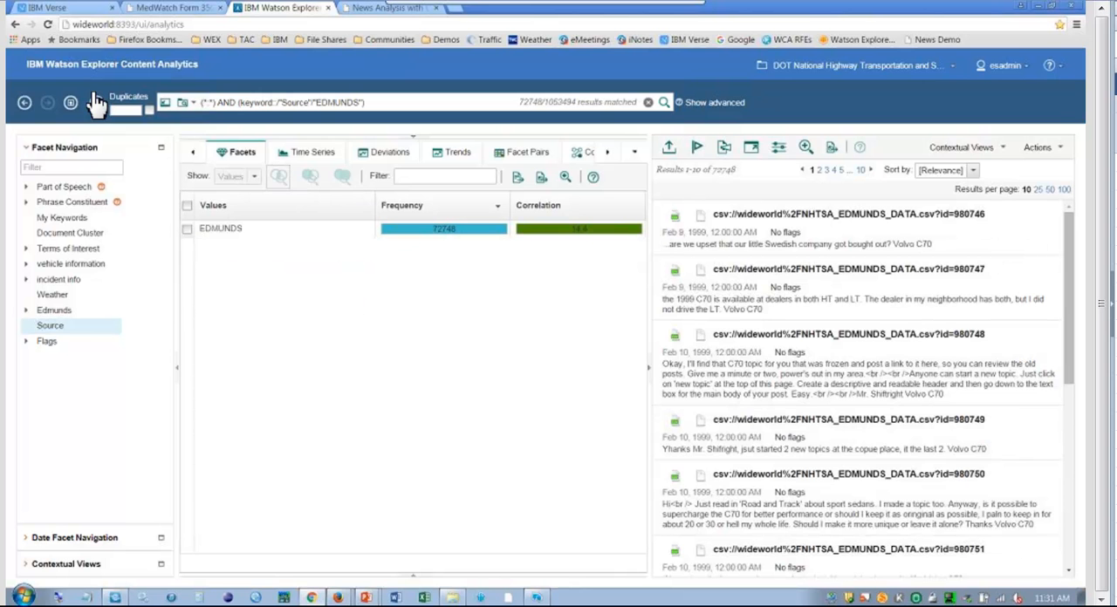
pyautogui.click(26, 103)
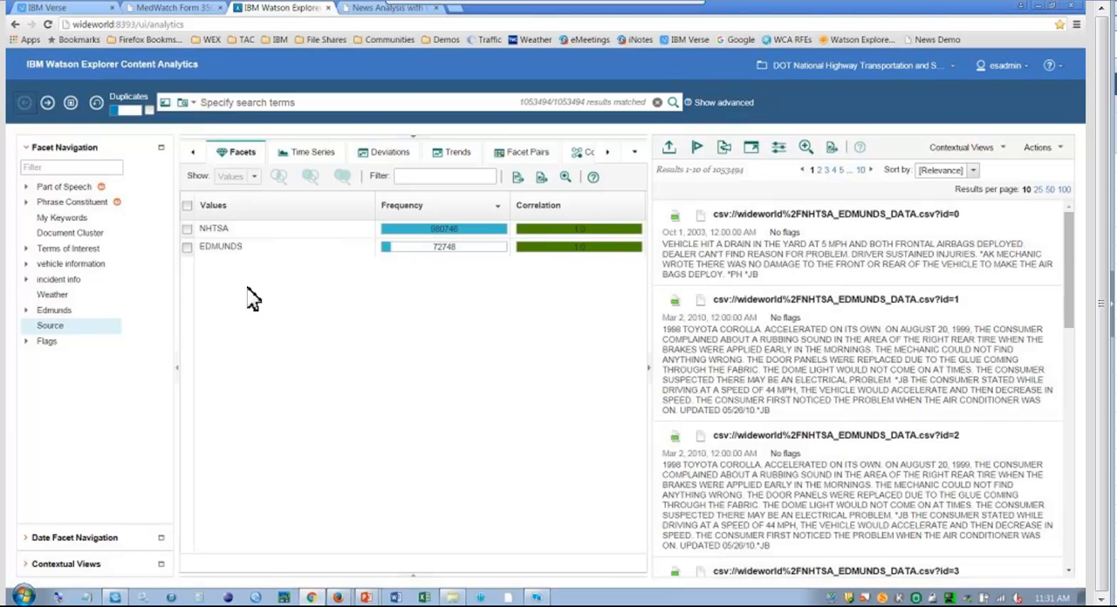
# Preview the documents for "rain" under the Weather facet with 100 results per page and read through the highlighted matches.
pyautogui.click(50, 302)
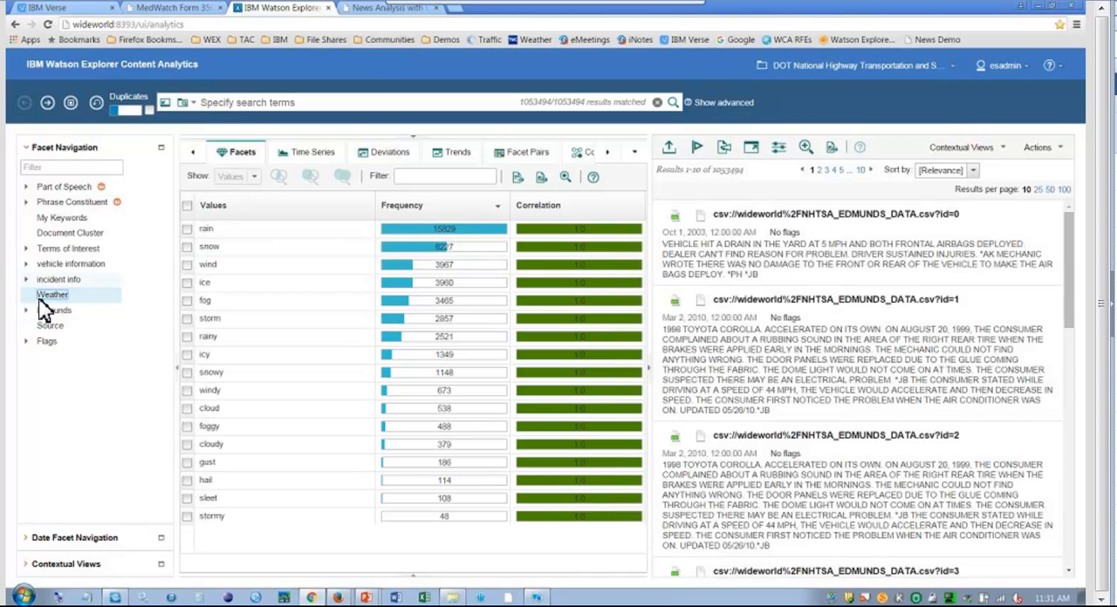
pyautogui.click(214, 231)
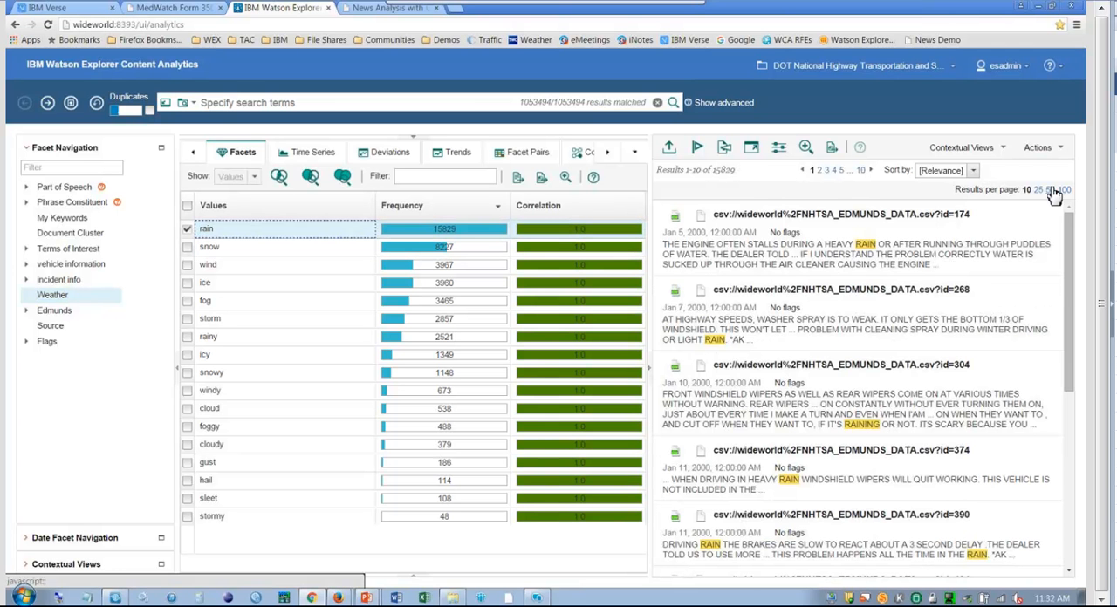
pyautogui.click(1065, 190)
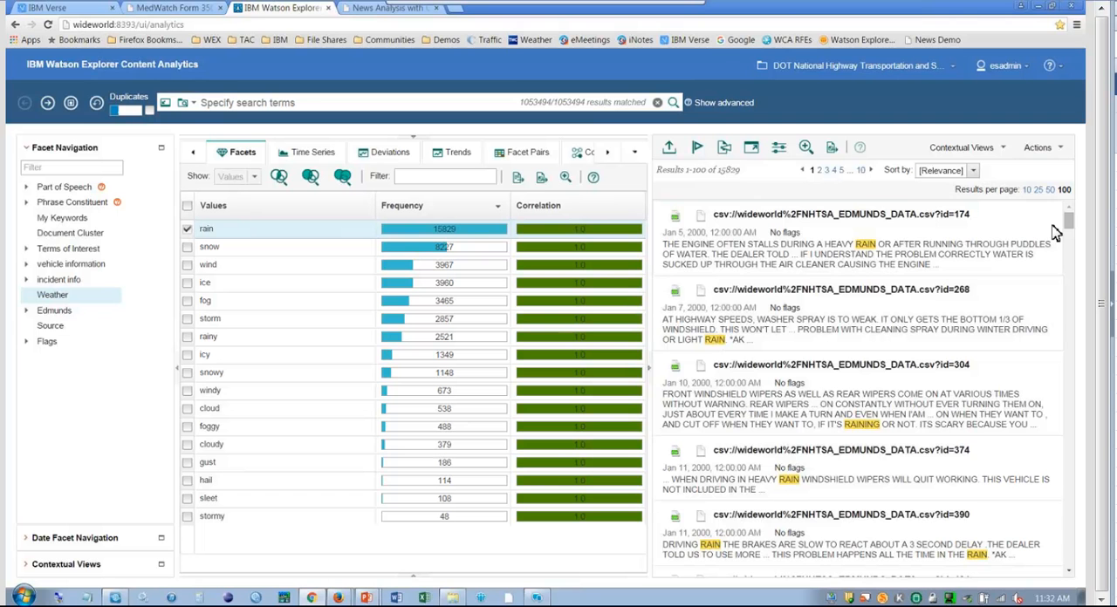
pyautogui.moveTo(1069, 224); pyautogui.dragTo(1080, 328)
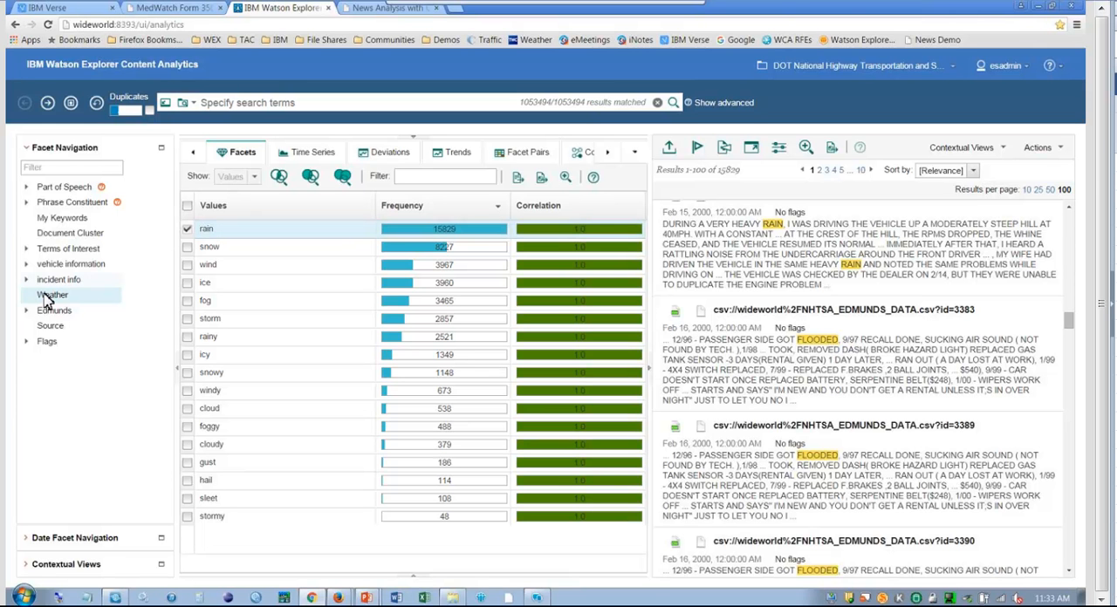
# Narrow the query to the document cluster "tread,tire,belt,tires,separated,firestone" and list the manufacturer values under vehicle information.
pyautogui.click(79, 236)
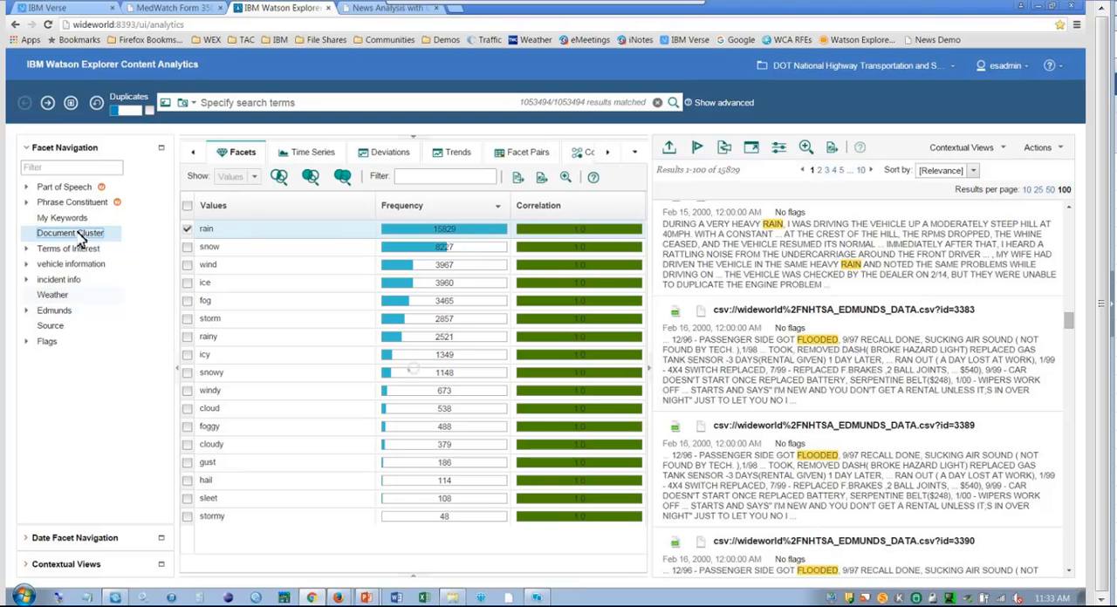
pyautogui.click(650, 371)
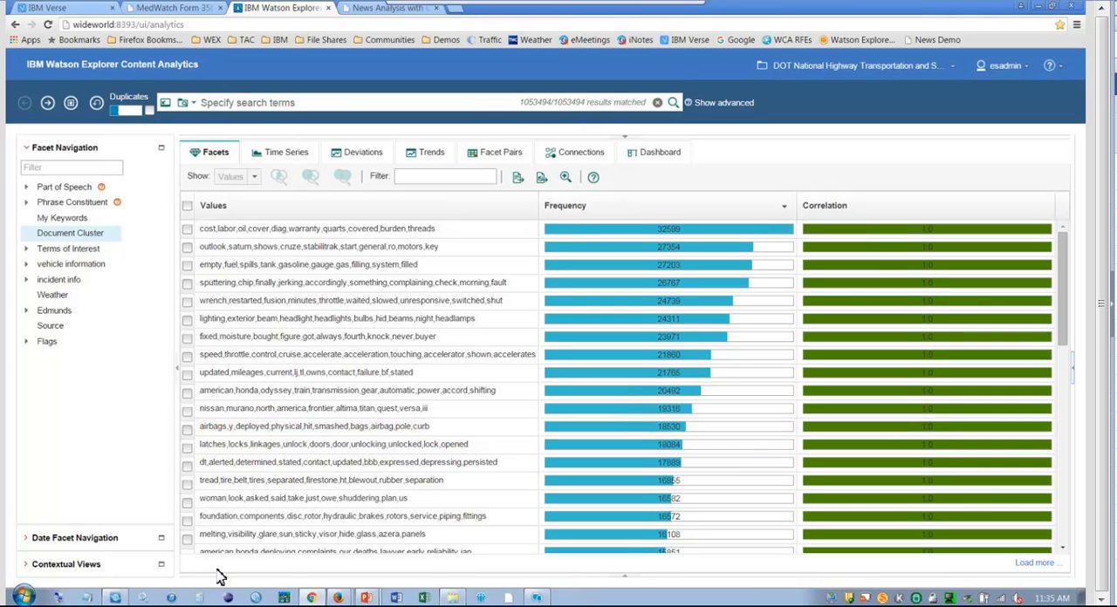
pyautogui.click(188, 482)
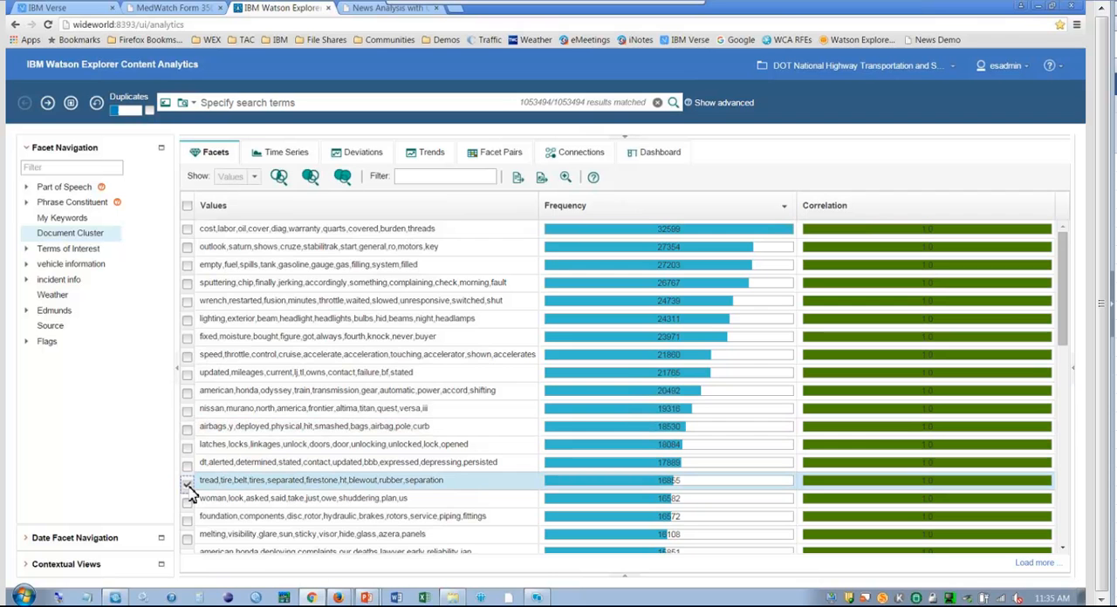
pyautogui.click(279, 177)
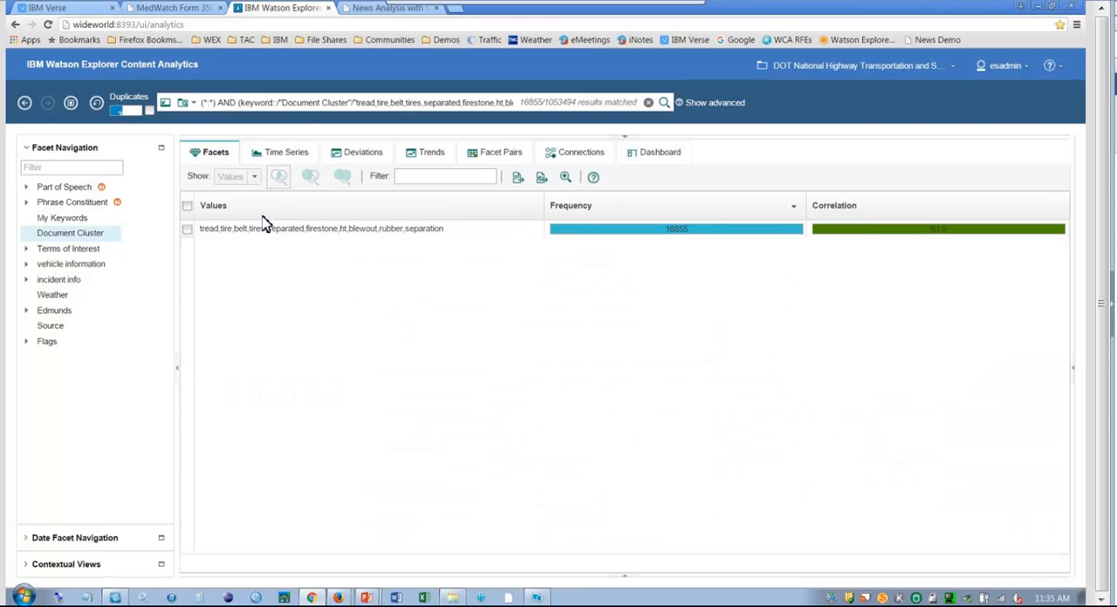
pyautogui.click(27, 265)
pyautogui.click(68, 280)
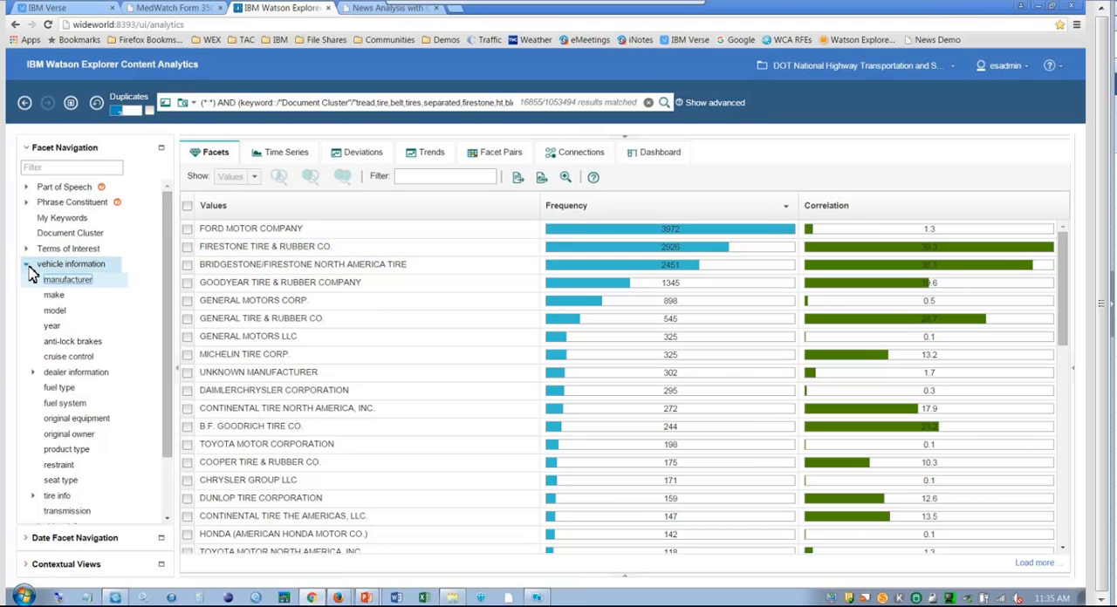
# Set up Facet Pairs with Noun Sequence as rows and vehicle model as columns.
pyautogui.click(501, 159)
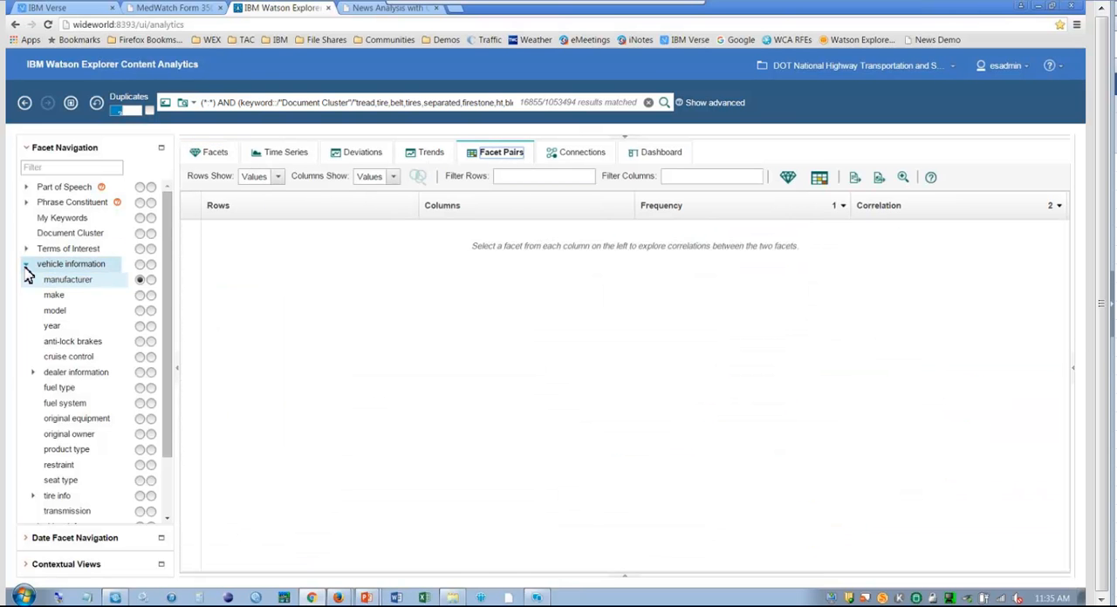
pyautogui.click(139, 311)
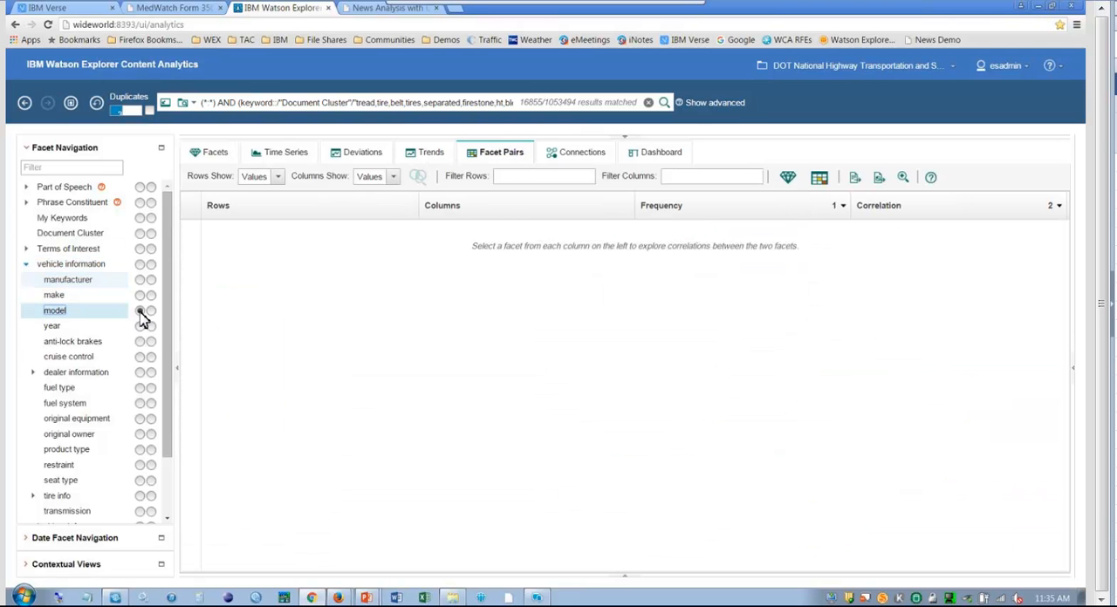
pyautogui.click(25, 202)
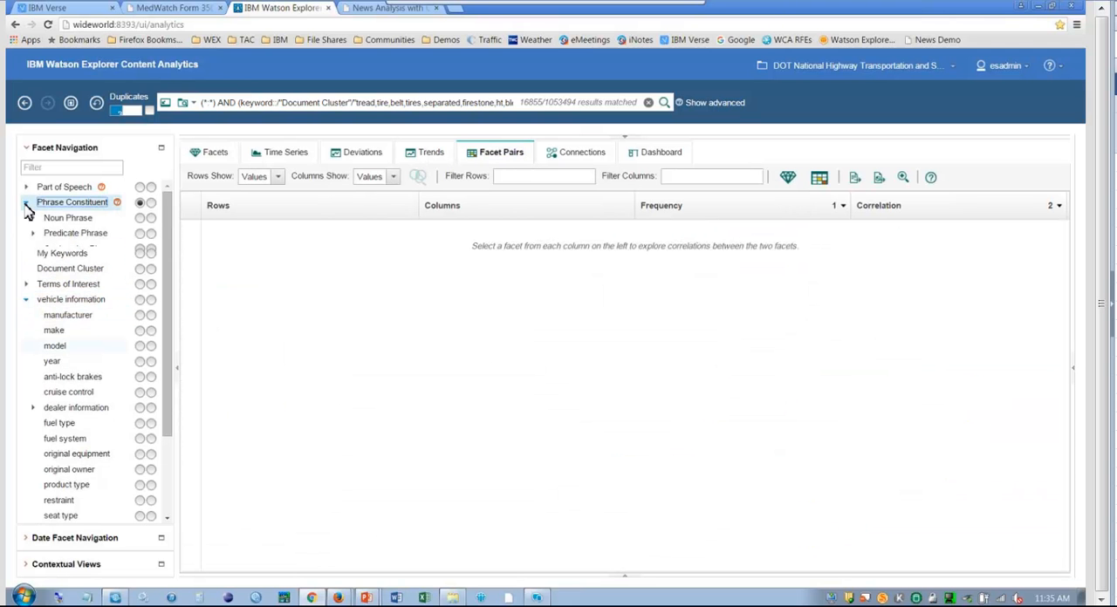
pyautogui.click(32, 219)
pyautogui.click(139, 234)
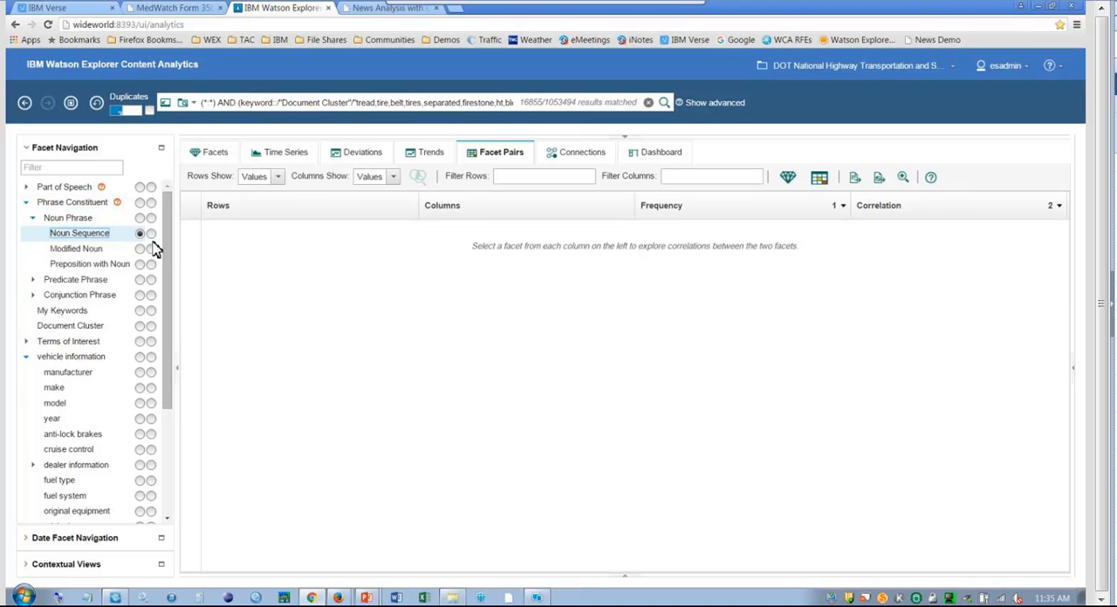
pyautogui.scroll(-1, 169, 256)
pyautogui.click(151, 324)
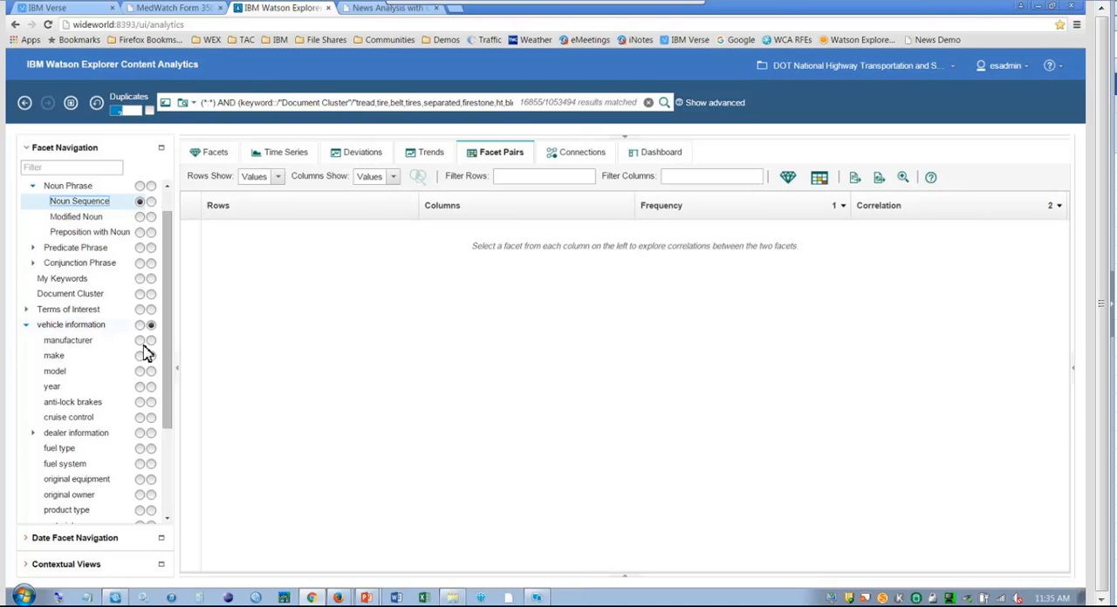
pyautogui.click(151, 371)
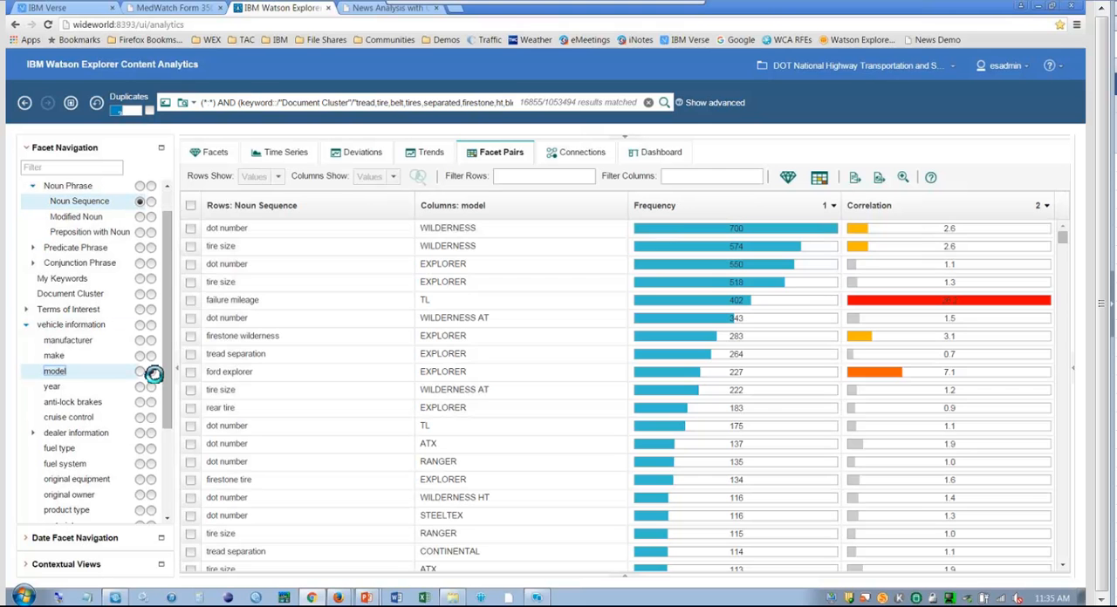
# Show the facet pairs as a table and examine the color-highlighted correlations across its different areas using the bird's-eye view.
pyautogui.click(819, 179)
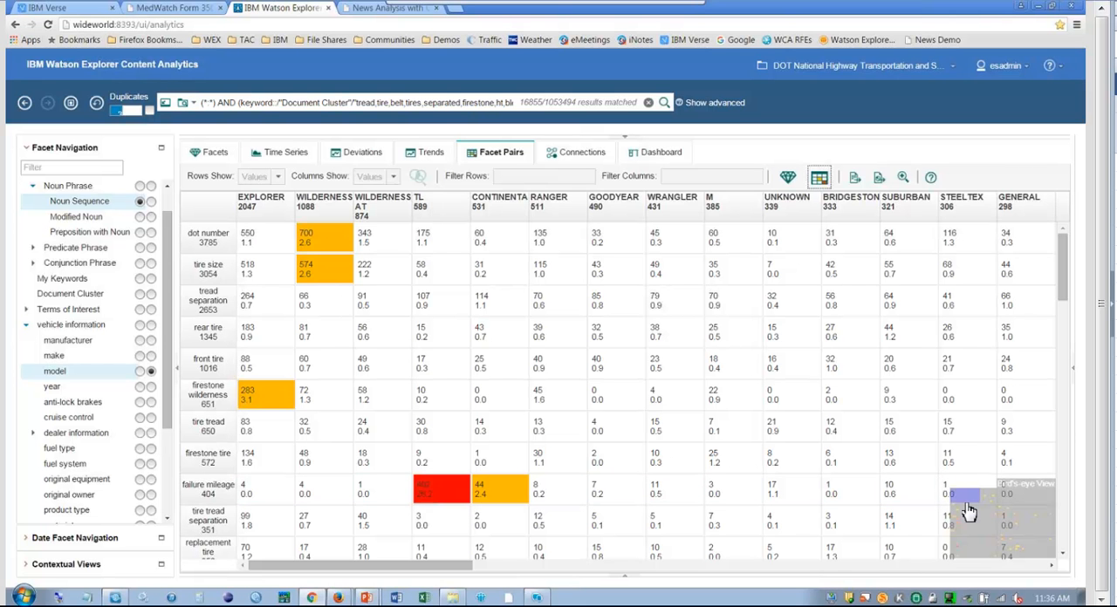
pyautogui.moveTo(966, 500); pyautogui.dragTo(1008, 523)
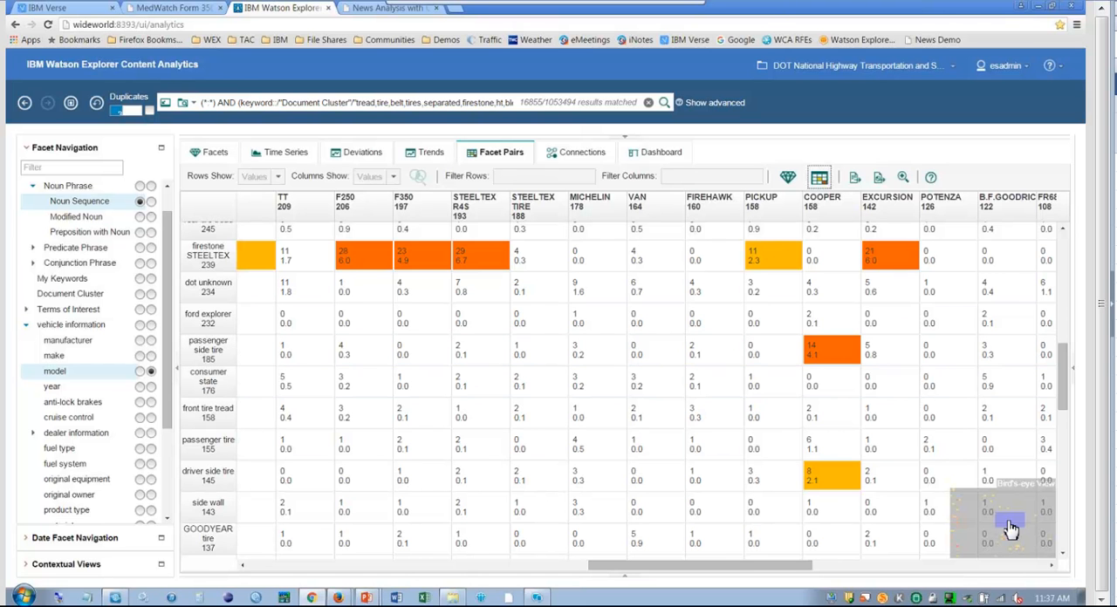
pyautogui.moveTo(1011, 529); pyautogui.dragTo(1010, 541)
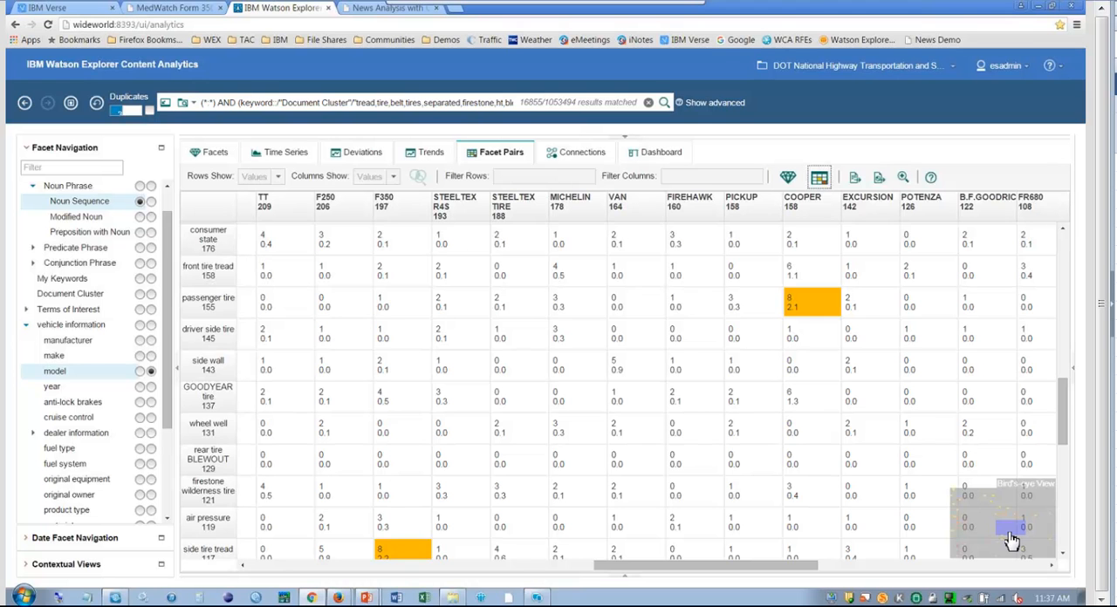
pyautogui.click(1012, 540)
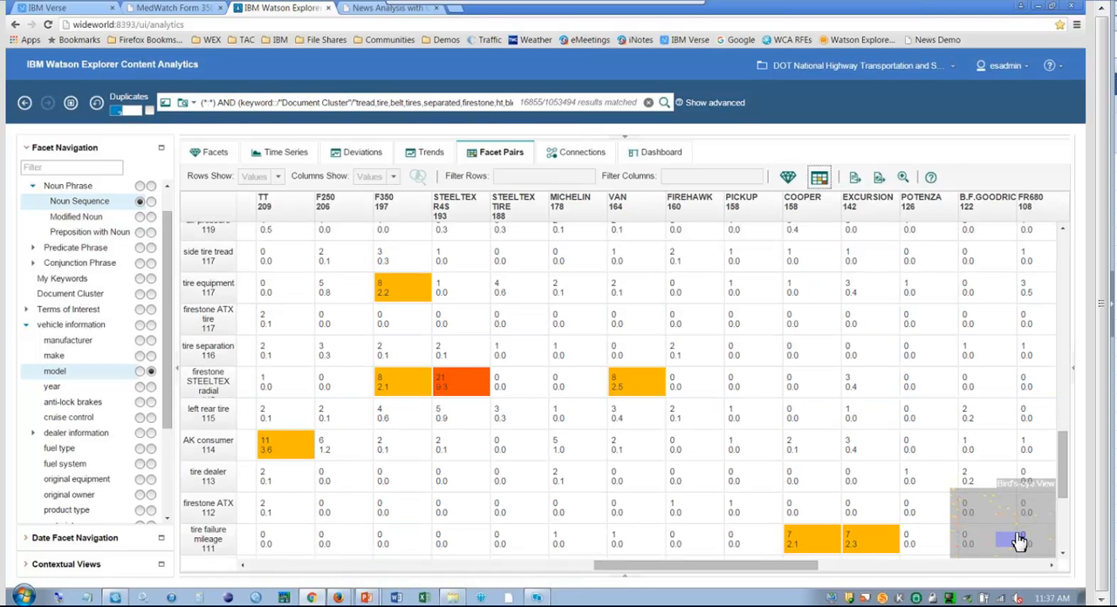
pyautogui.moveTo(1019, 541); pyautogui.dragTo(966, 553)
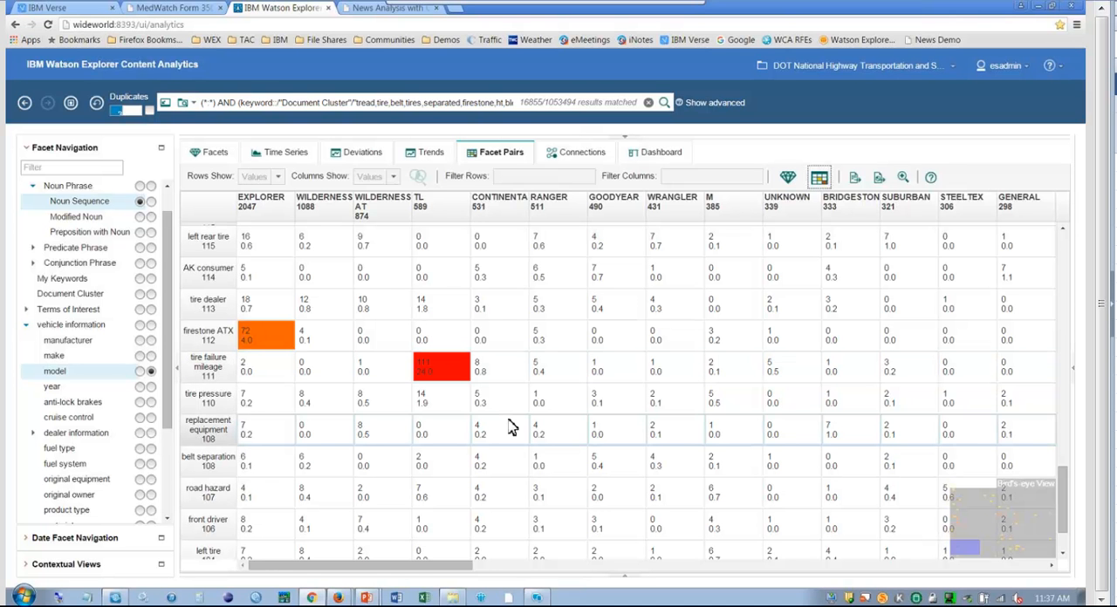
pyautogui.moveTo(971, 545); pyautogui.dragTo(1034, 517)
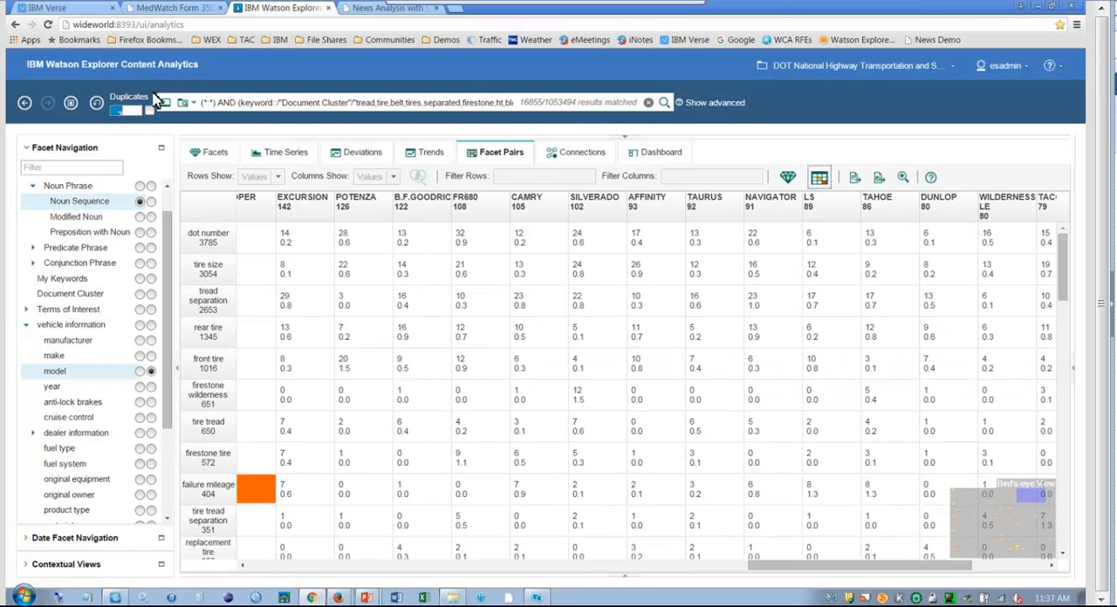
# Reset the query to all complaints and examine the facet-pair correlations across different areas using the bird's-eye view.
pyautogui.click(96, 104)
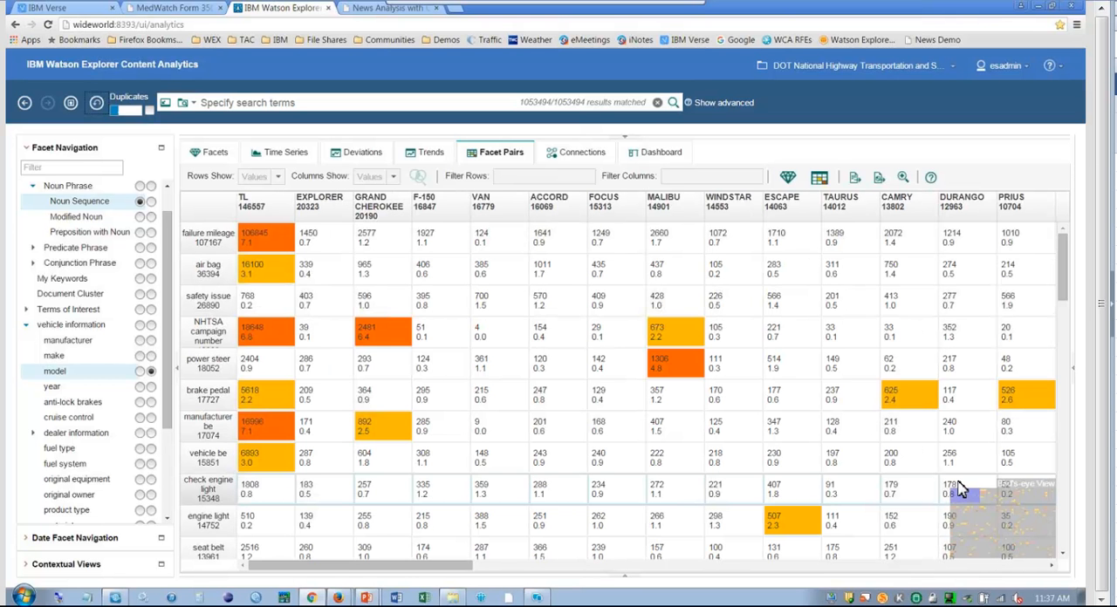
pyautogui.moveTo(960, 491); pyautogui.dragTo(995, 504)
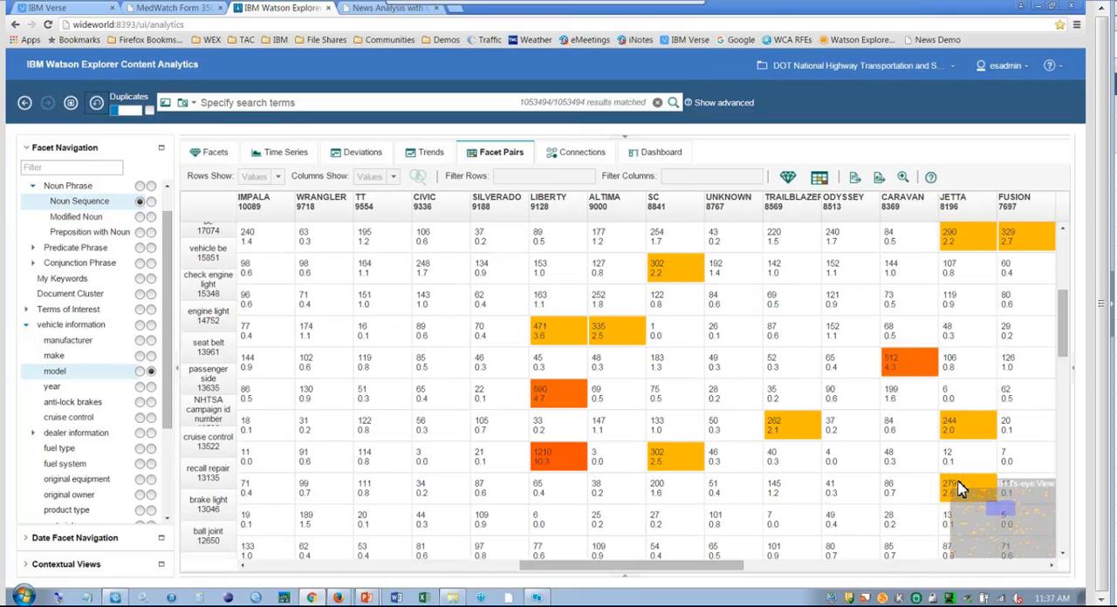
pyautogui.click(1019, 523)
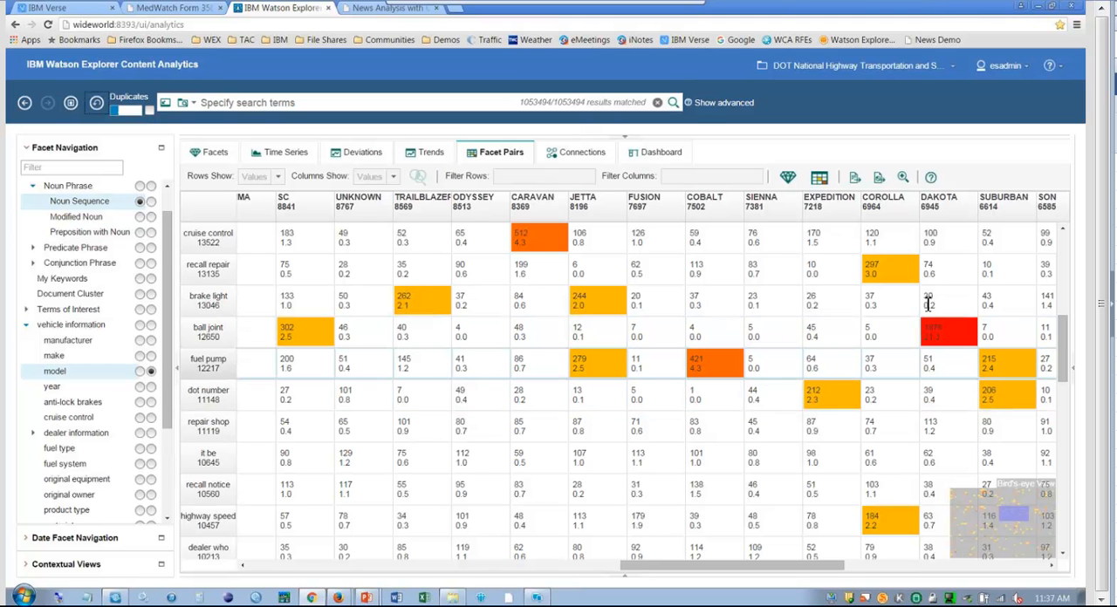
# Narrow the query to the "ball joint" and DAKOTA pair and preview its documents with 25 results per page.
pyautogui.click(949, 336)
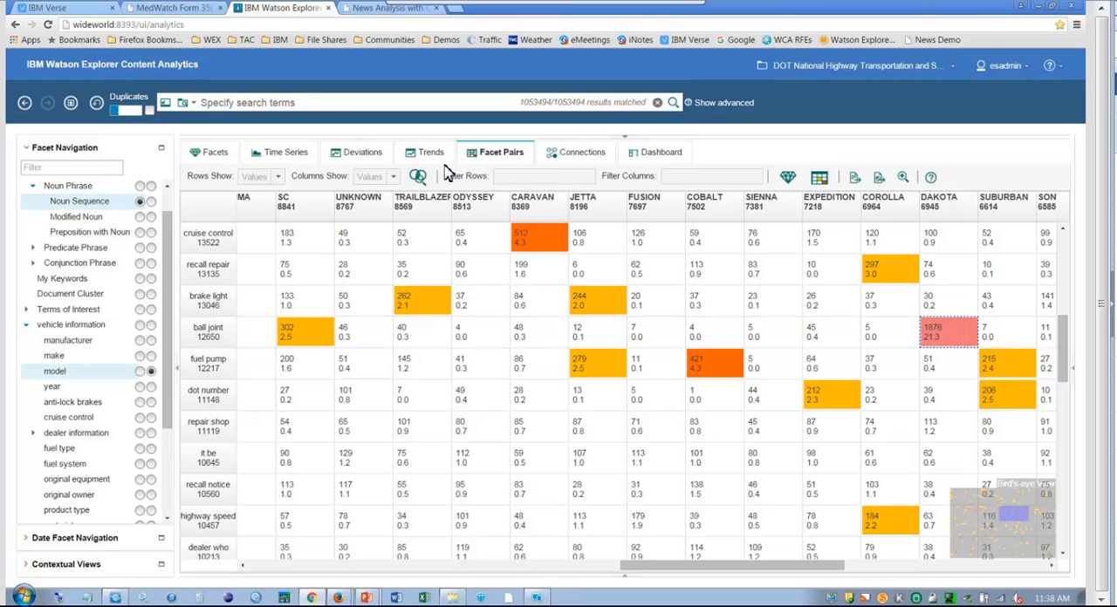
pyautogui.click(420, 176)
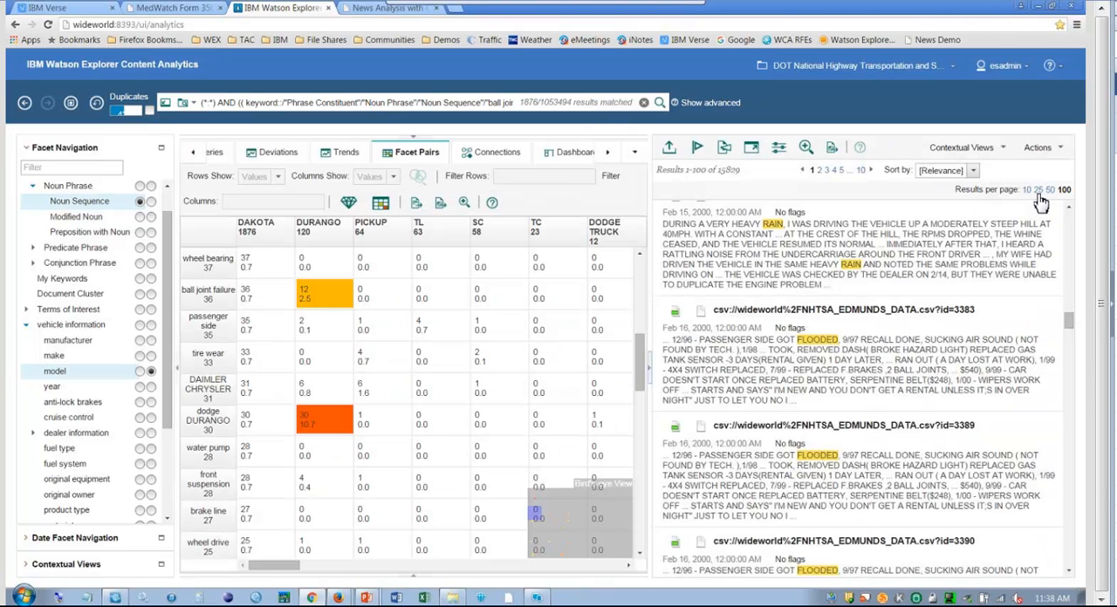
pyautogui.click(1038, 190)
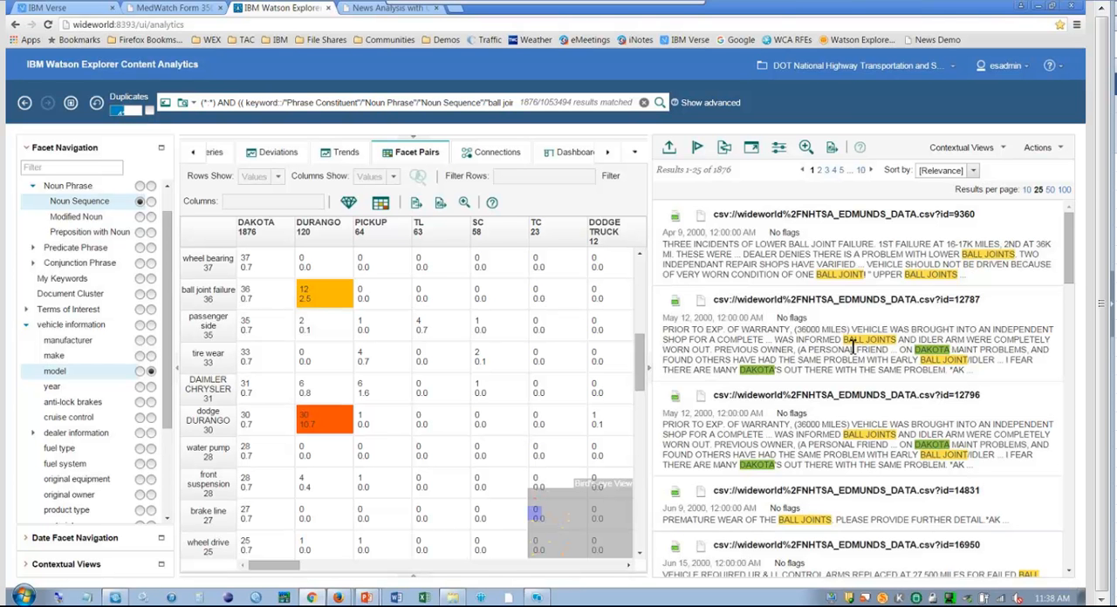
# Switch to the DOD Employee Survey Analysis collection and collapse the document preview pane.
pyautogui.click(839, 70)
pyautogui.click(773, 109)
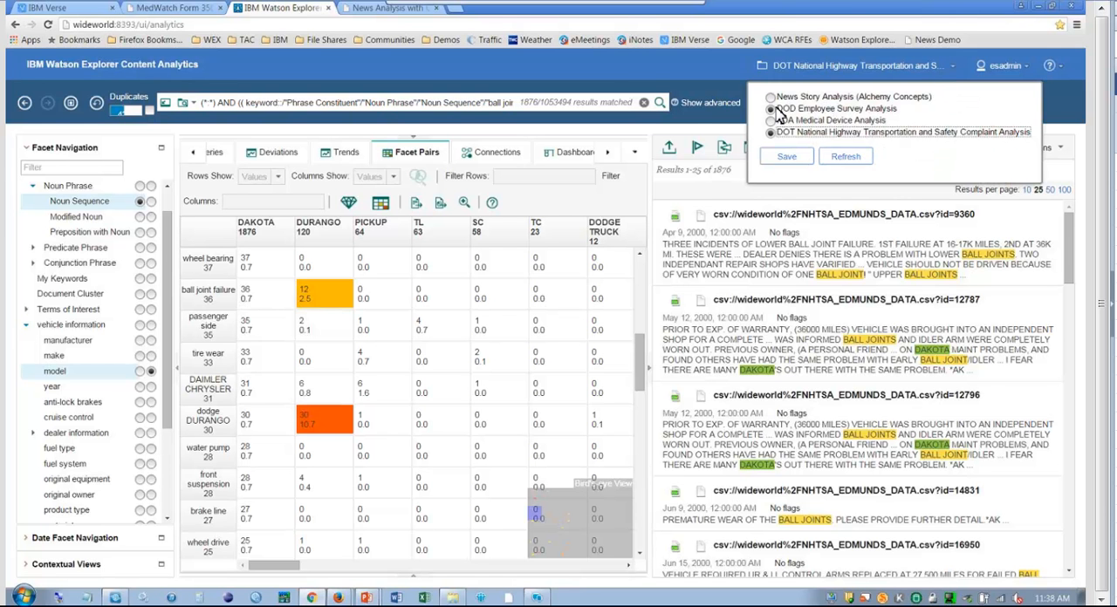
pyautogui.click(773, 110)
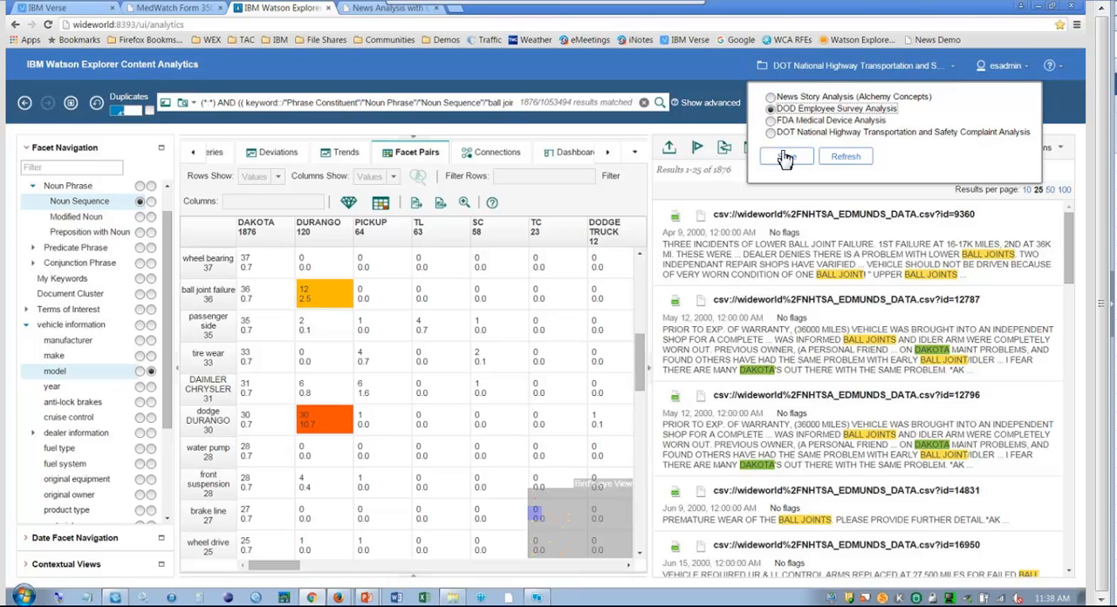
pyautogui.click(786, 158)
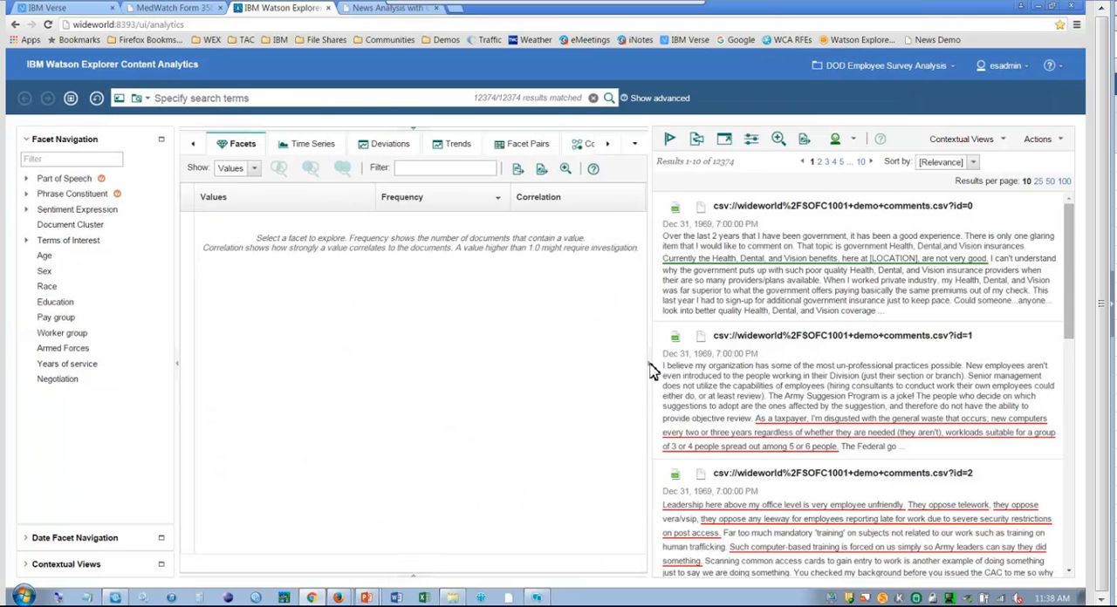
pyautogui.click(650, 368)
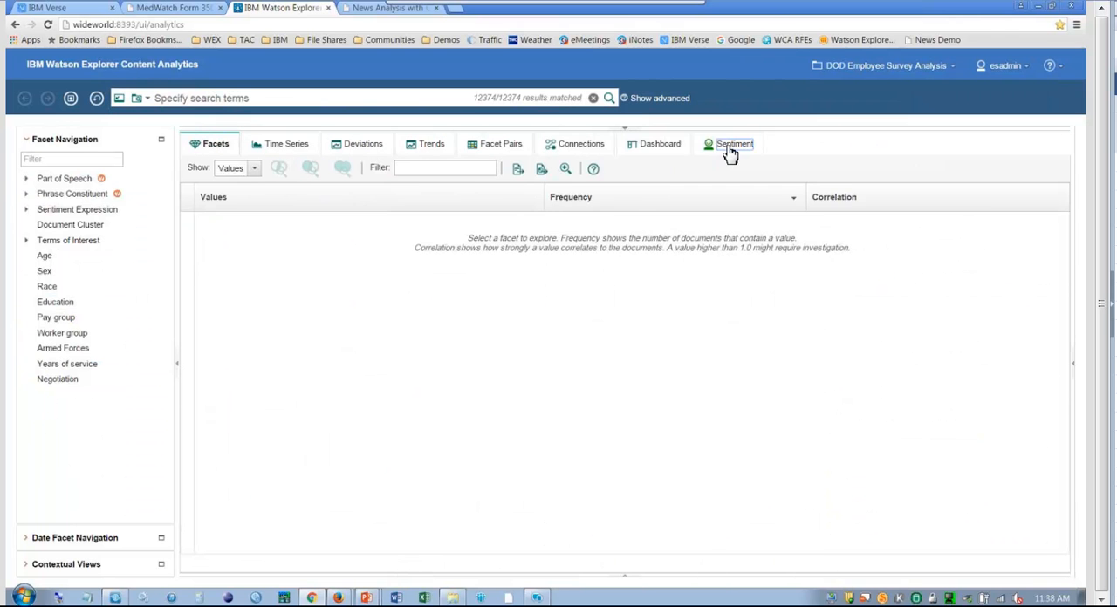
# Compare the survey comments' sentiment by Age, Sex, Race, Education, Pay group and Armed Forces.
pyautogui.click(731, 149)
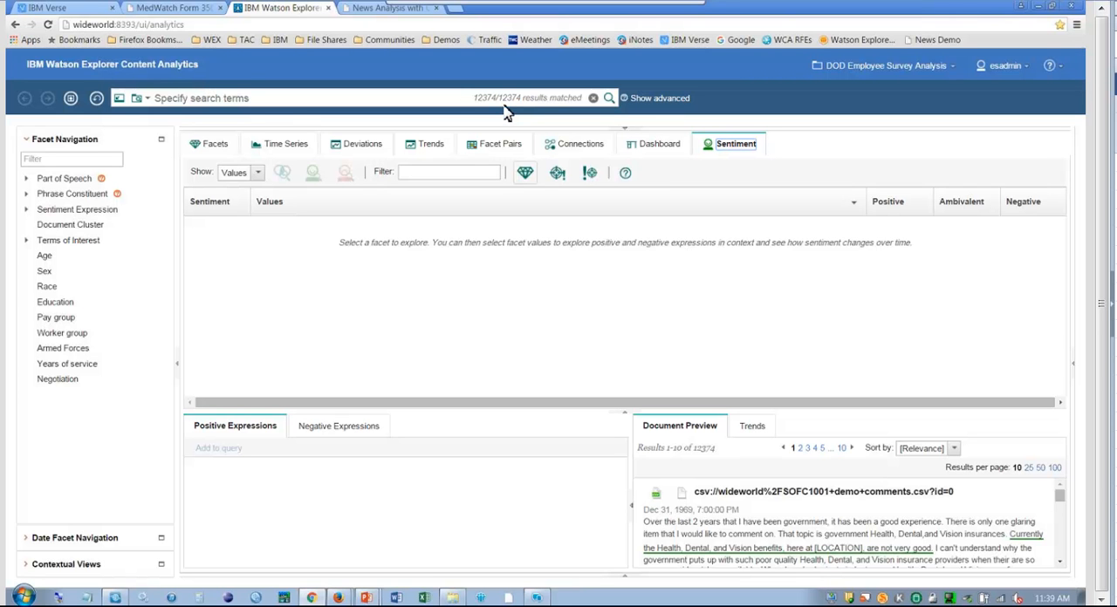
pyautogui.click(45, 259)
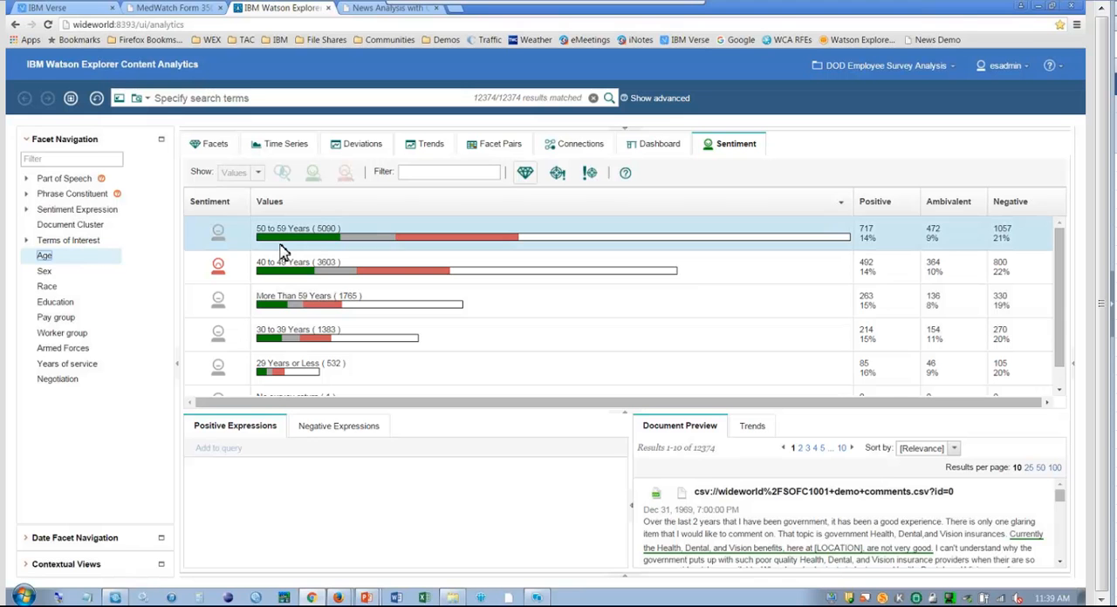
pyautogui.click(47, 274)
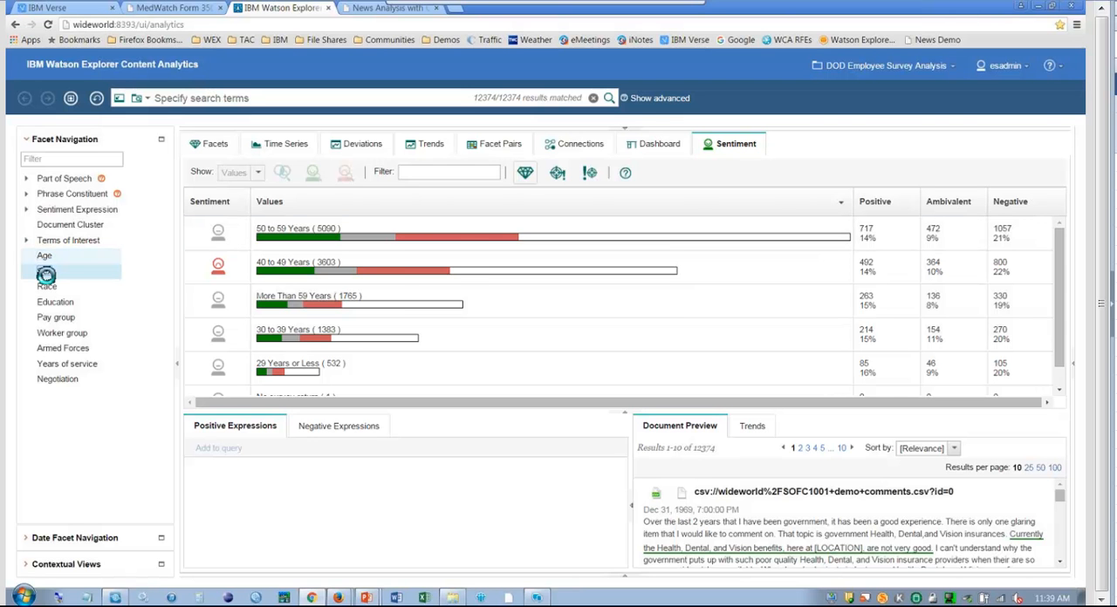
pyautogui.click(48, 286)
pyautogui.click(57, 305)
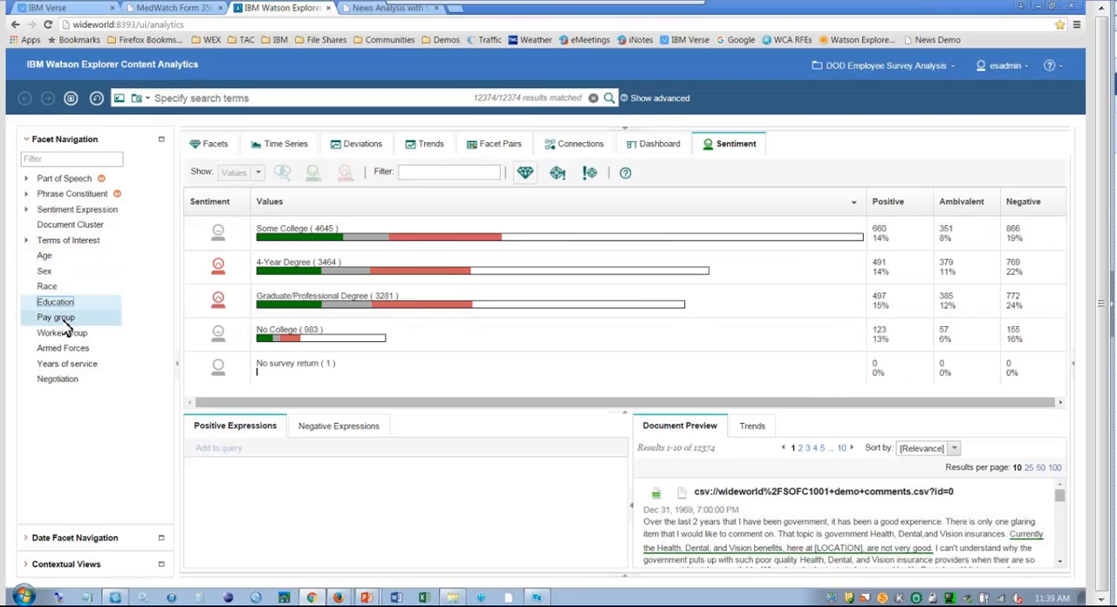
pyautogui.click(61, 318)
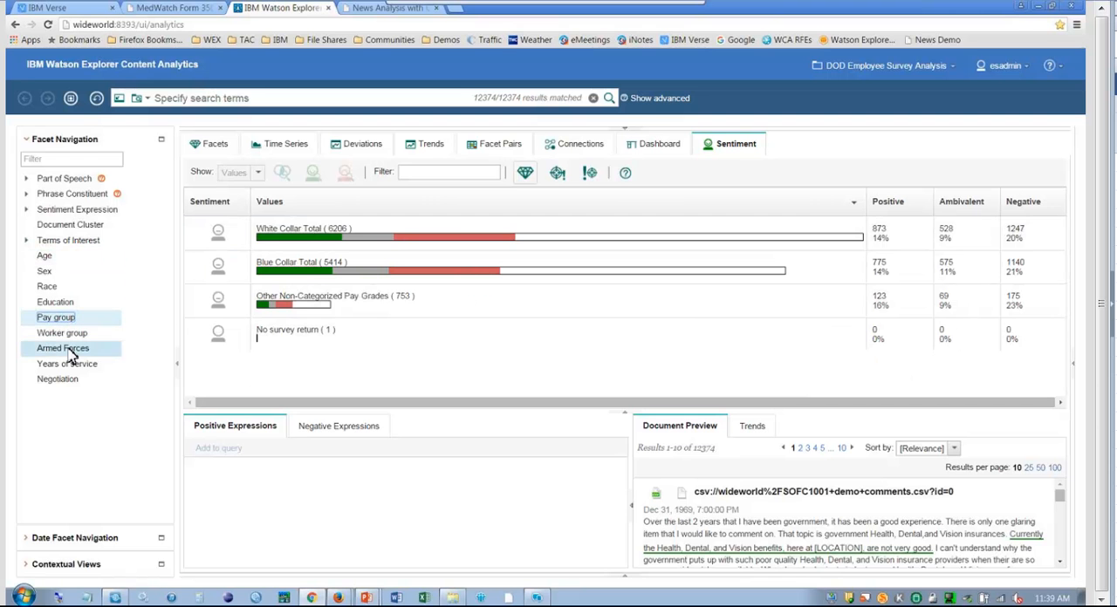
pyautogui.click(70, 350)
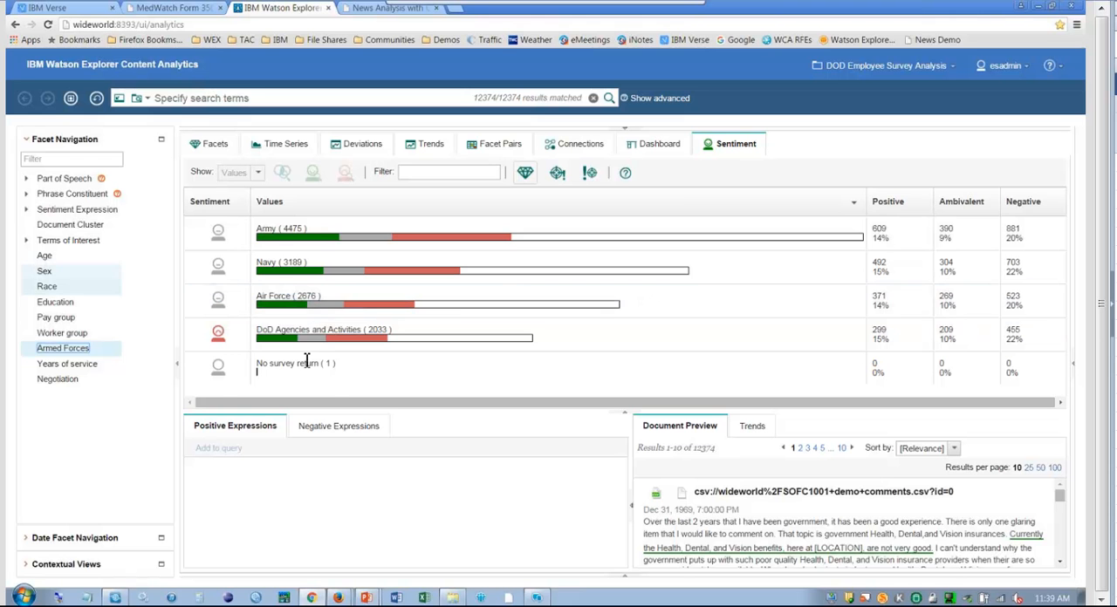
# For the 50 to 59 Years age group, preview comments containing the positive expression "I love my job" and the negative expression "system is broken".
pyautogui.click(44, 255)
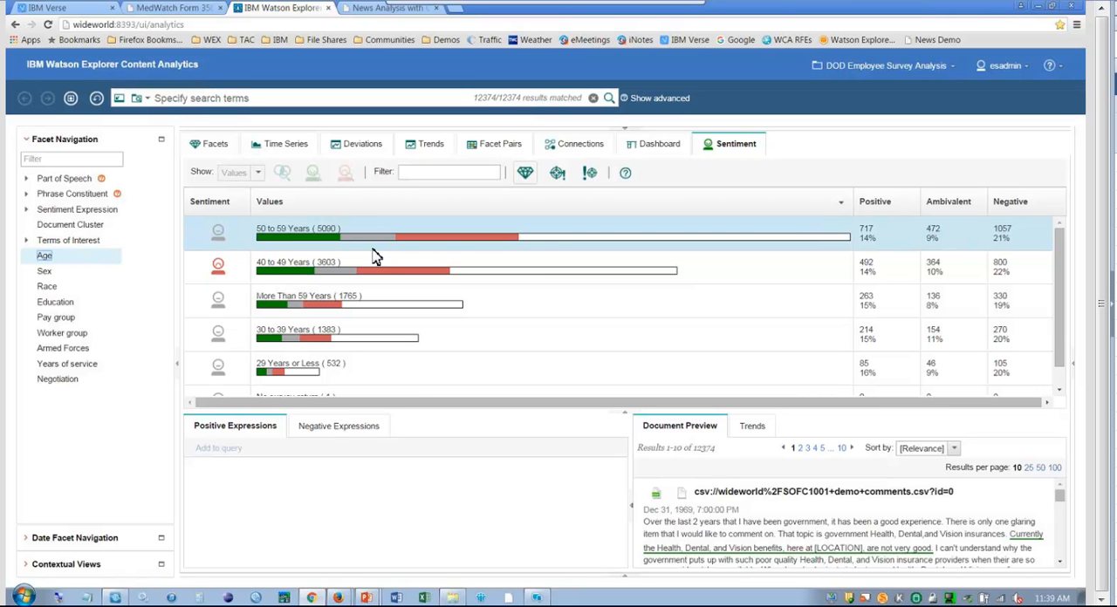
pyautogui.click(297, 244)
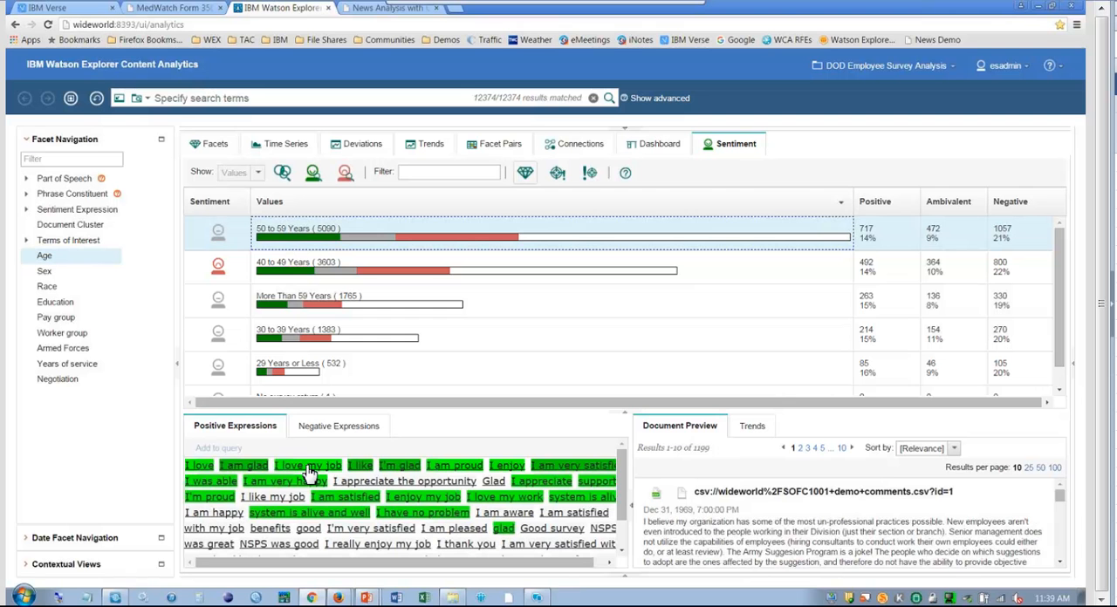
pyautogui.click(310, 468)
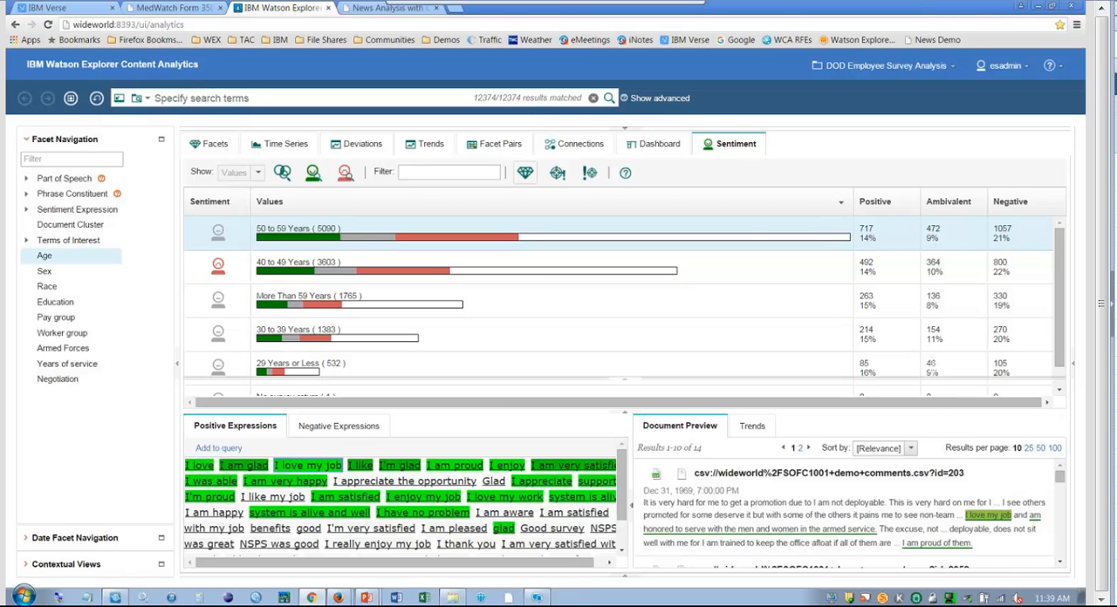
pyautogui.moveTo(931, 376); pyautogui.dragTo(931, 351)
pyautogui.scroll(-2, 985, 462)
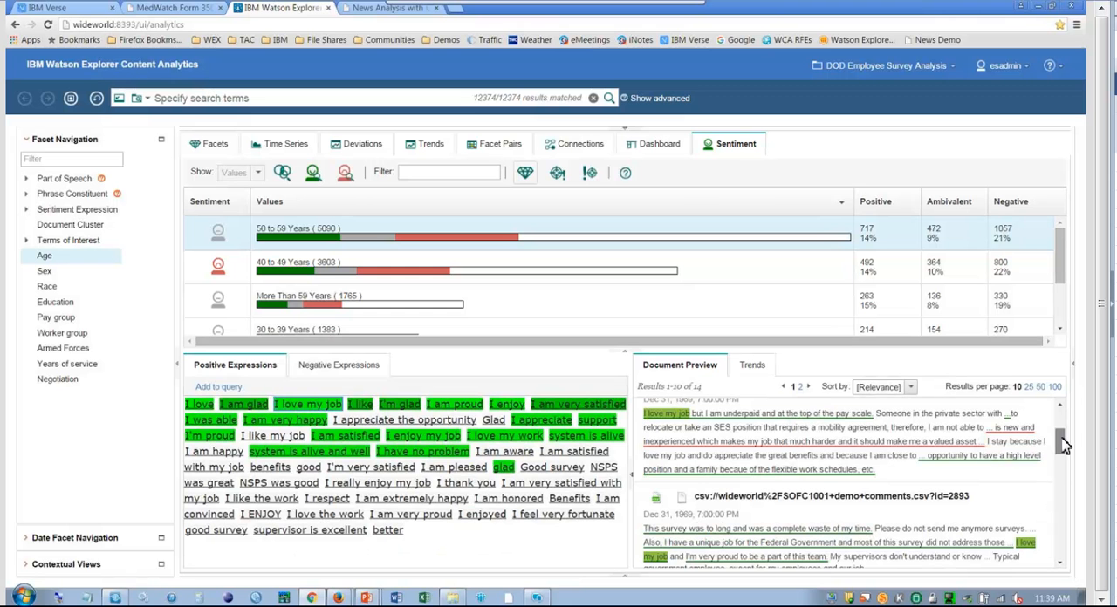
pyautogui.scroll(-3, 846, 529)
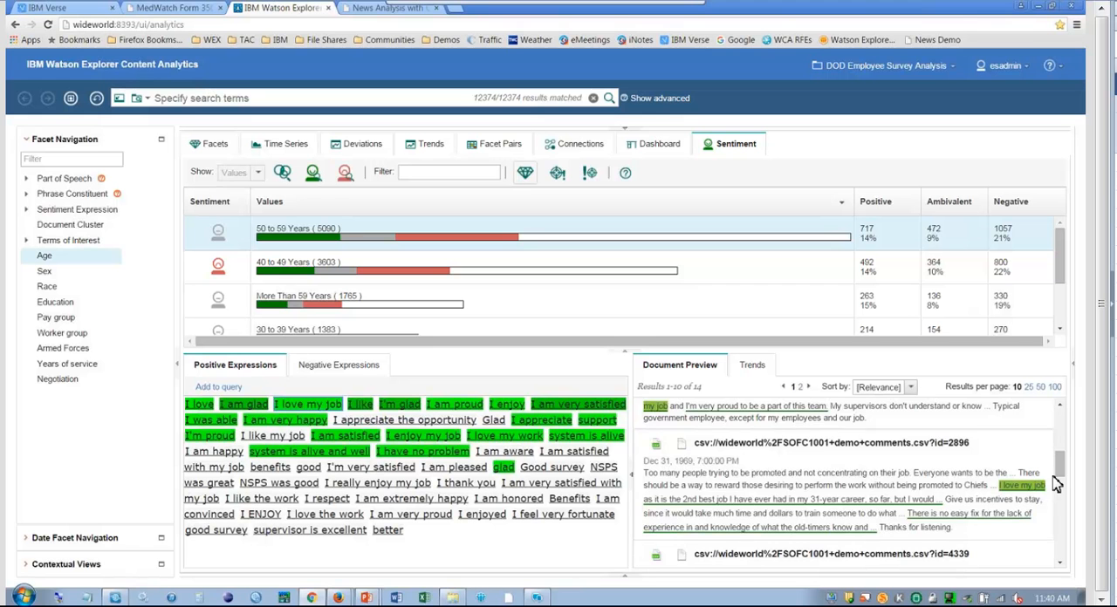
pyautogui.scroll(1, 1063, 455)
pyautogui.scroll(1, 1062, 455)
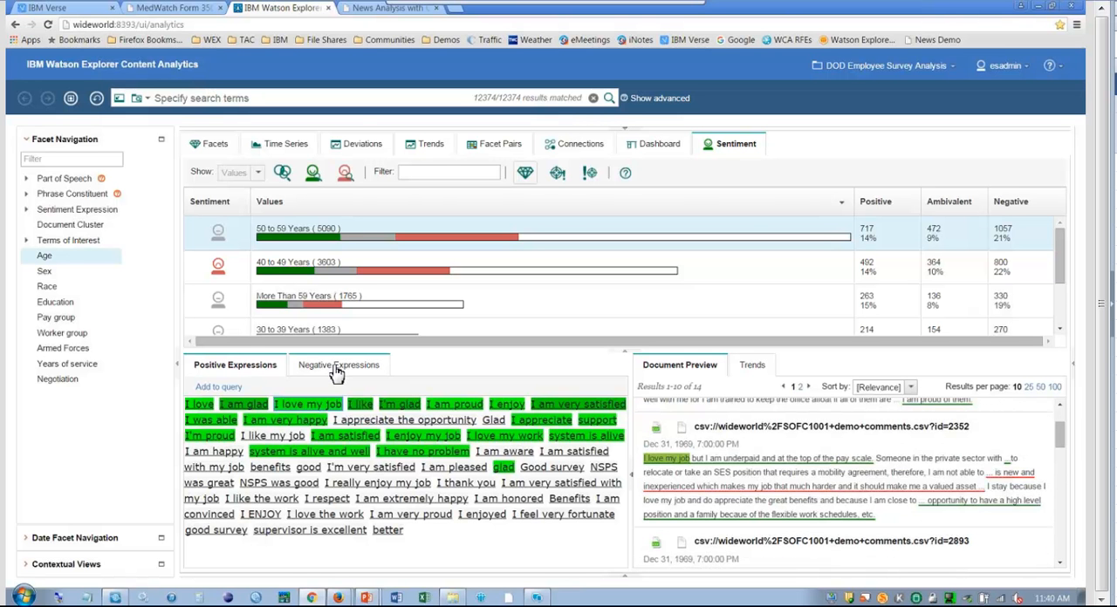
pyautogui.click(337, 370)
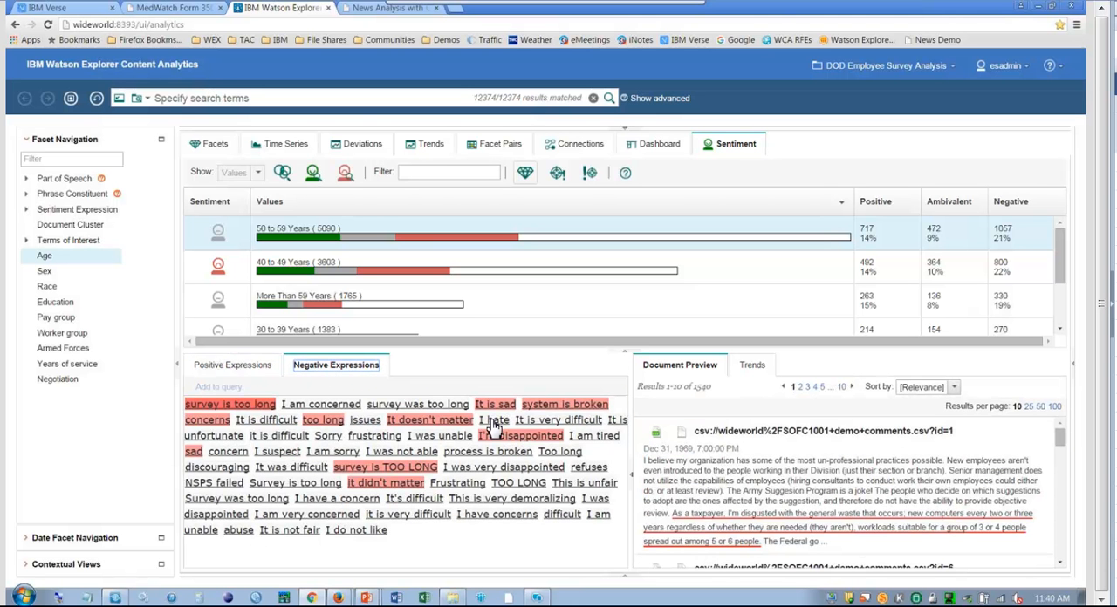
pyautogui.click(558, 406)
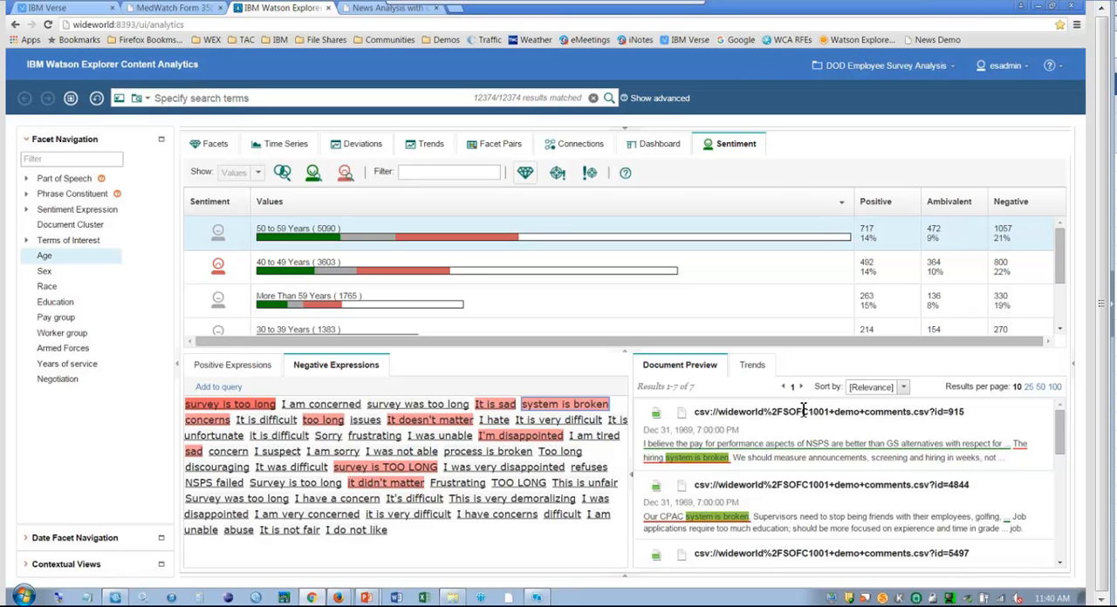
# Show sentiment in target-expression mode and preview the comments for the target "job" with the negative expression "difficult".
pyautogui.click(557, 174)
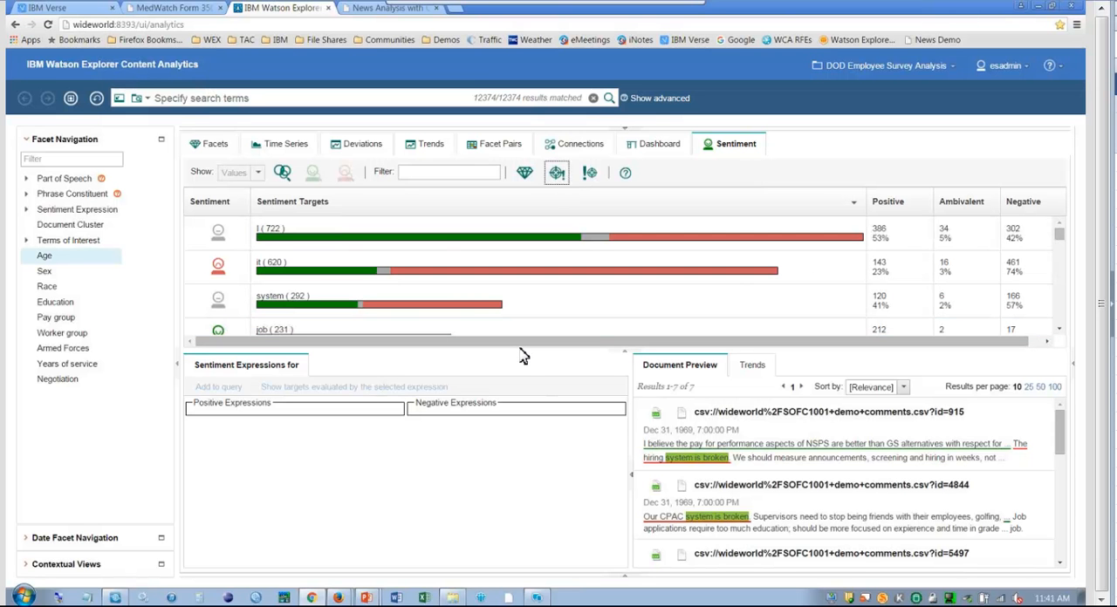
pyautogui.moveTo(526, 352); pyautogui.dragTo(526, 382)
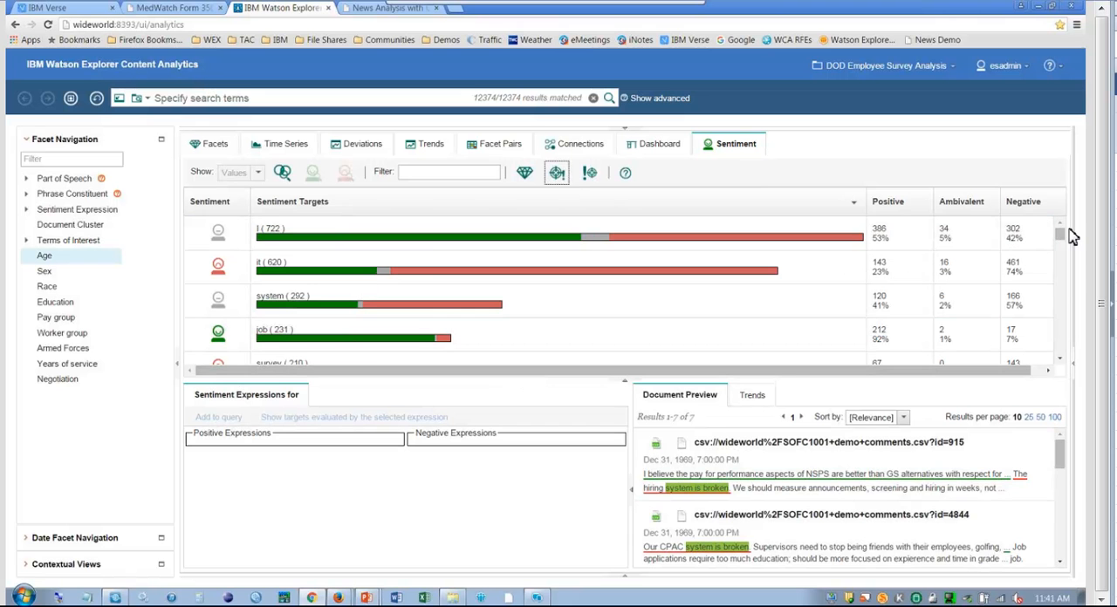
pyautogui.moveTo(1061, 234); pyautogui.dragTo(1064, 250)
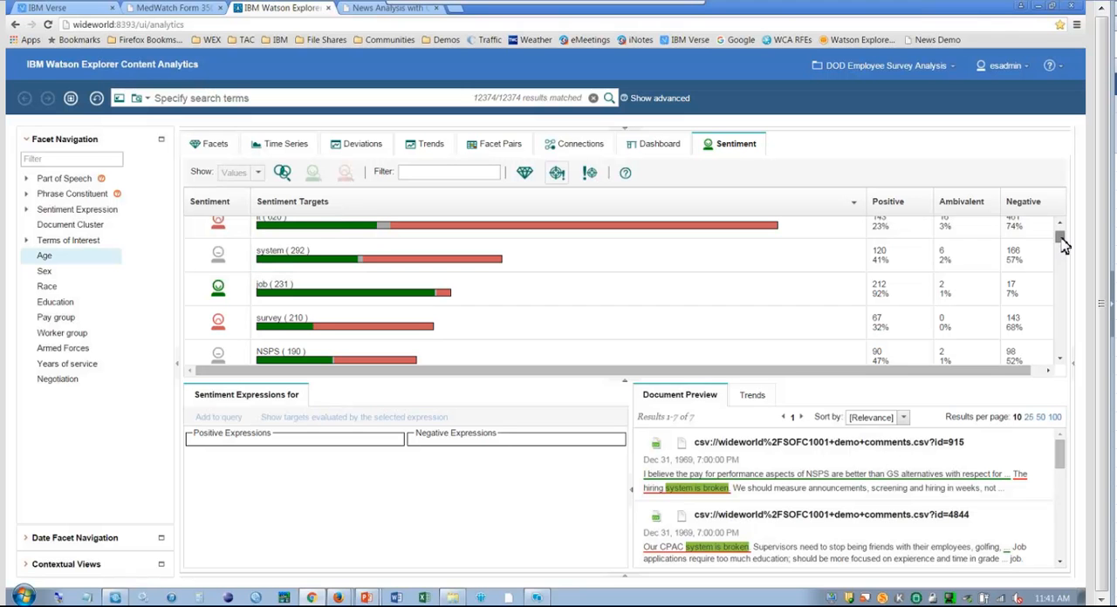
pyautogui.press('XF86MonBrightnessUp')
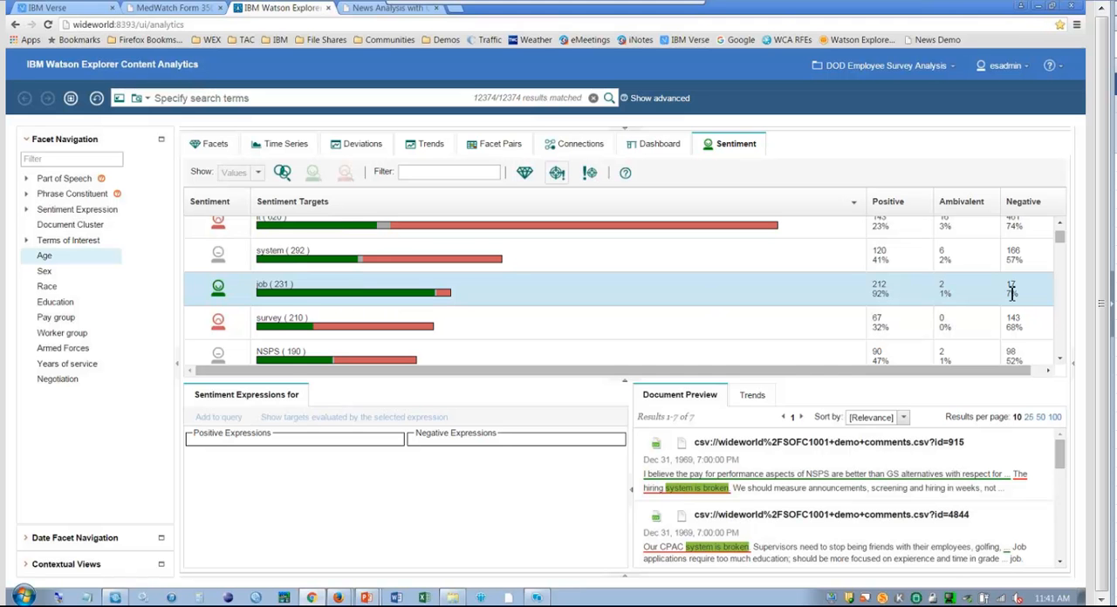
pyautogui.click(347, 301)
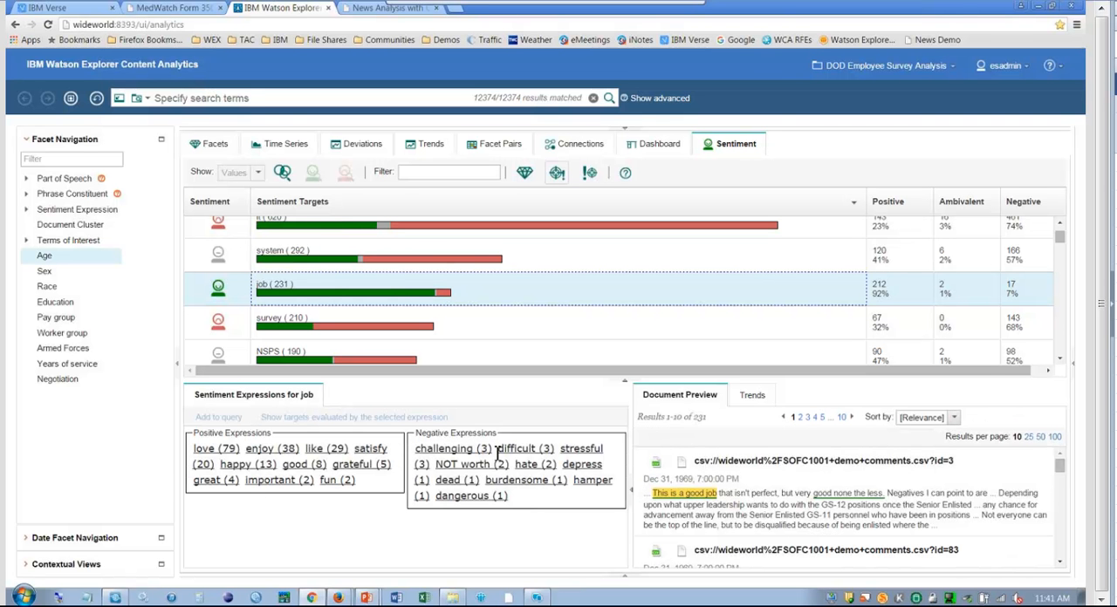
pyautogui.click(524, 452)
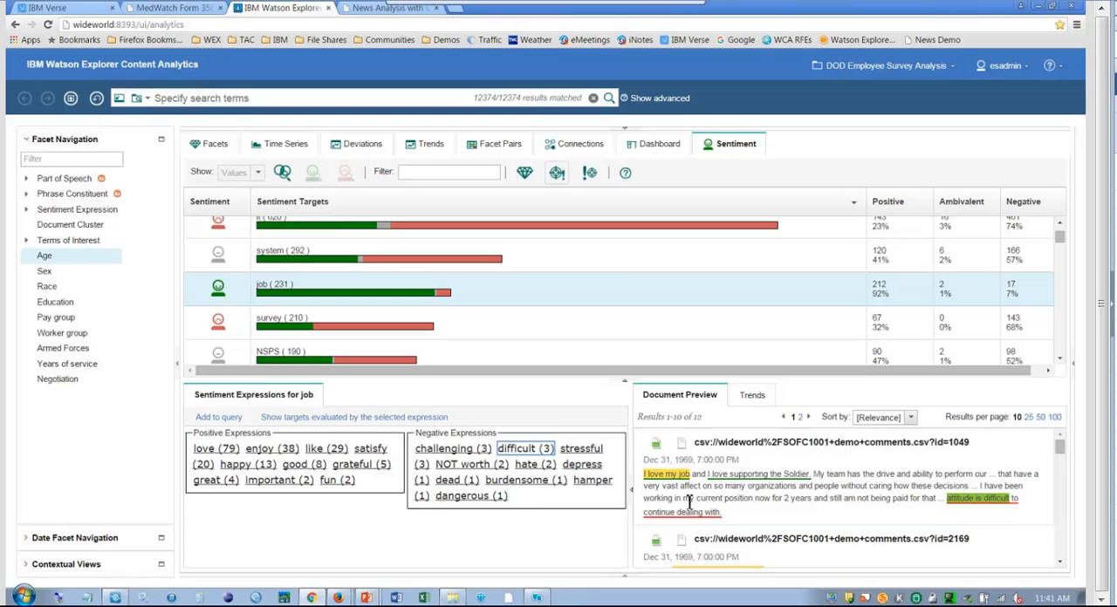
# Show sentiment in expression-target mode and preview the comments where "difficult" describes the target "process".
pyautogui.click(591, 174)
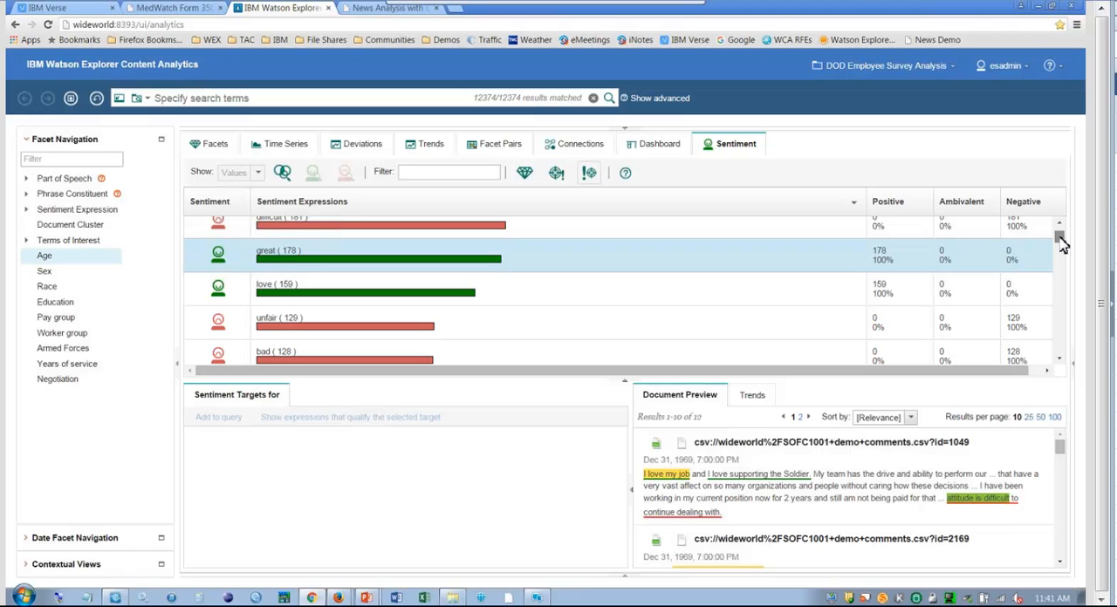
pyautogui.moveTo(1062, 245); pyautogui.dragTo(1059, 233)
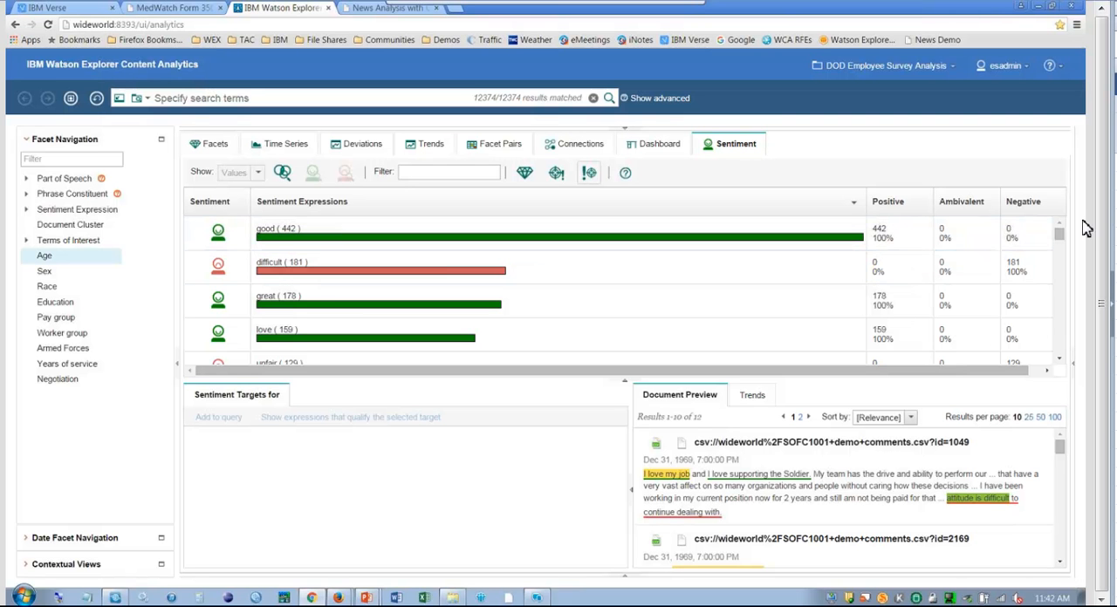
pyautogui.click(439, 275)
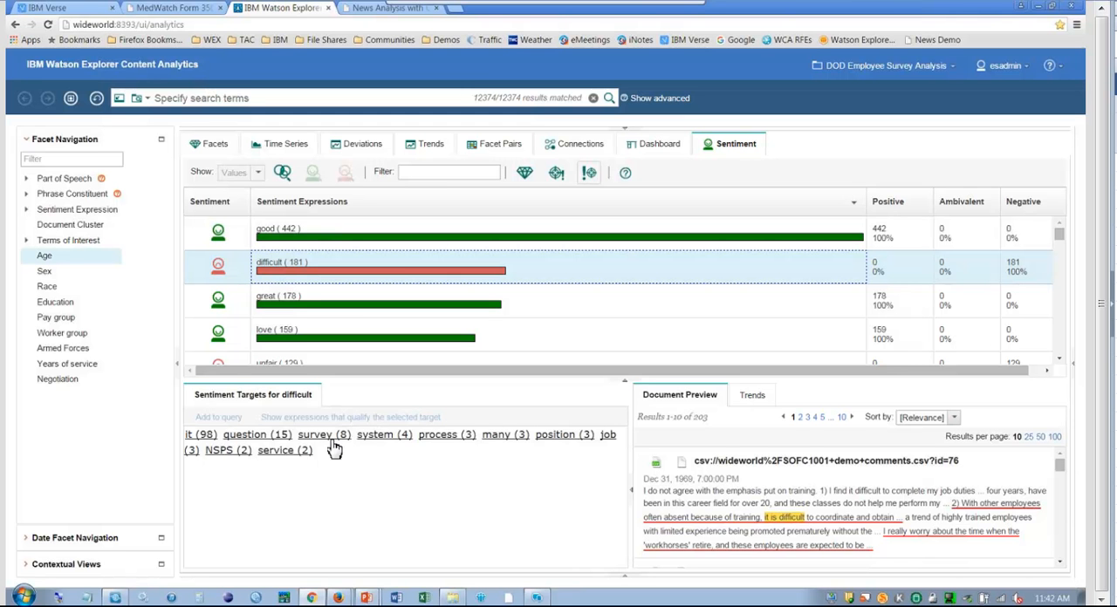
pyautogui.click(445, 434)
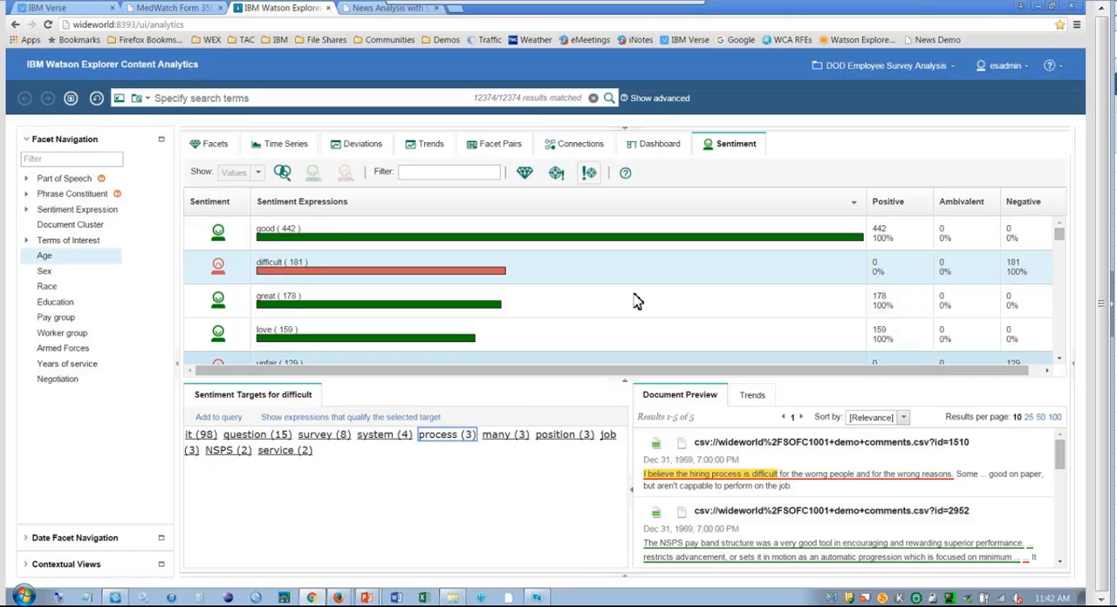
# Switch the analyzed collection to News Story Analysis (Alchemy Concepts).
pyautogui.click(877, 68)
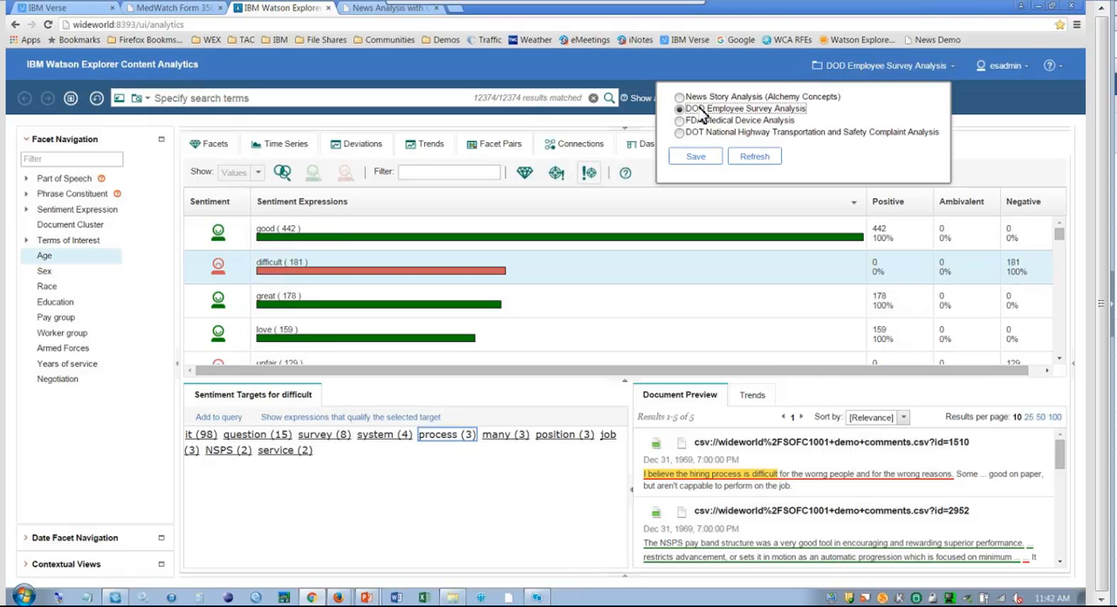
pyautogui.click(680, 97)
pyautogui.click(696, 158)
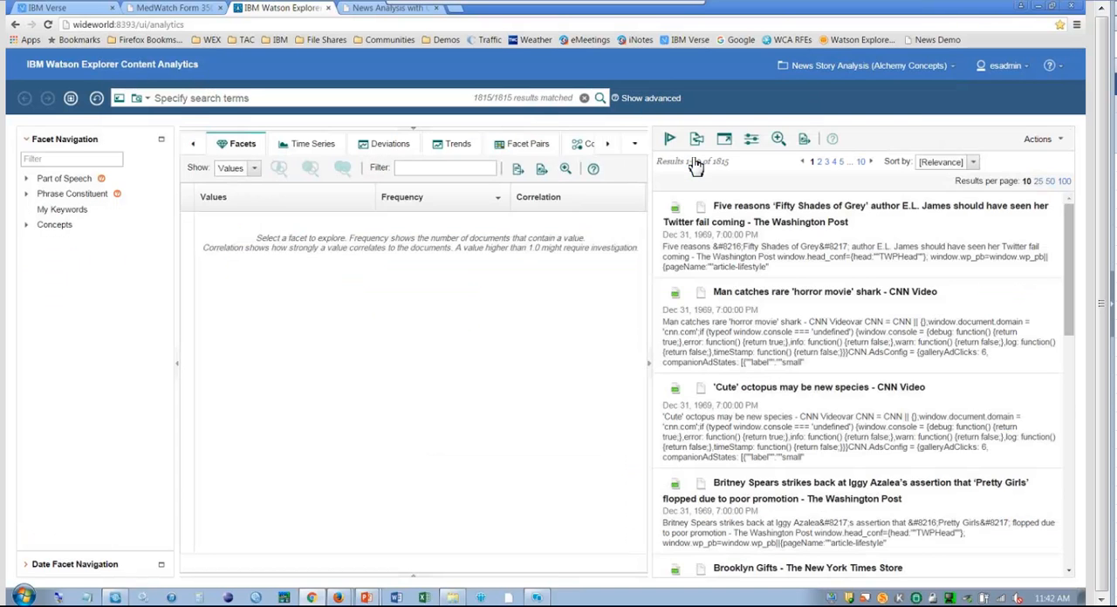
# Reload the News Analysis with Concept Discovery page, display its Alchemy Concepts graph and collapse the facet navigation.
pyautogui.click(362, 10)
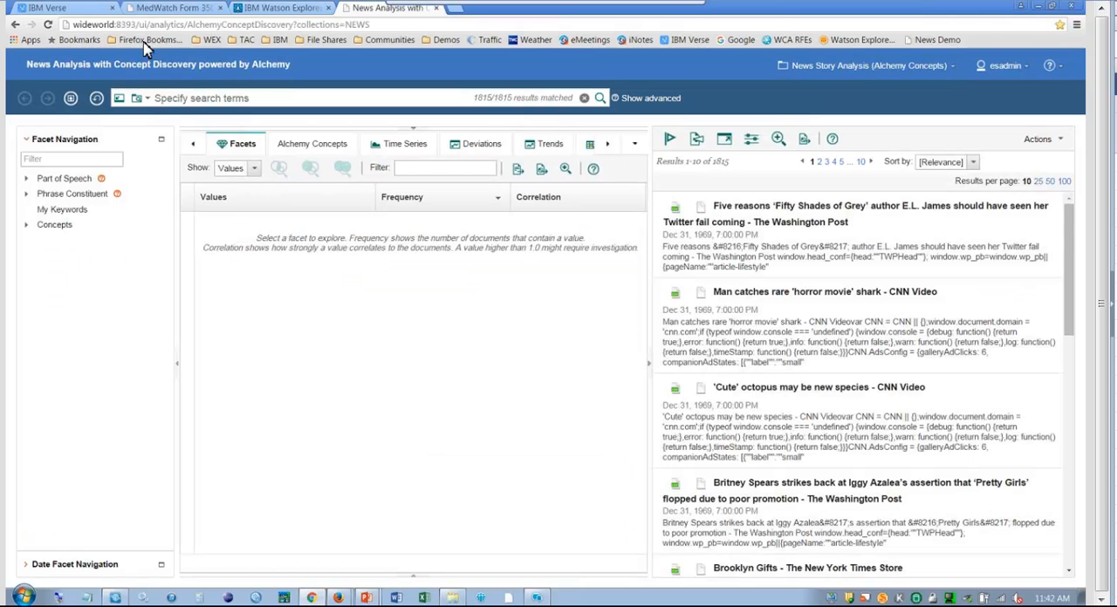
pyautogui.click(48, 24)
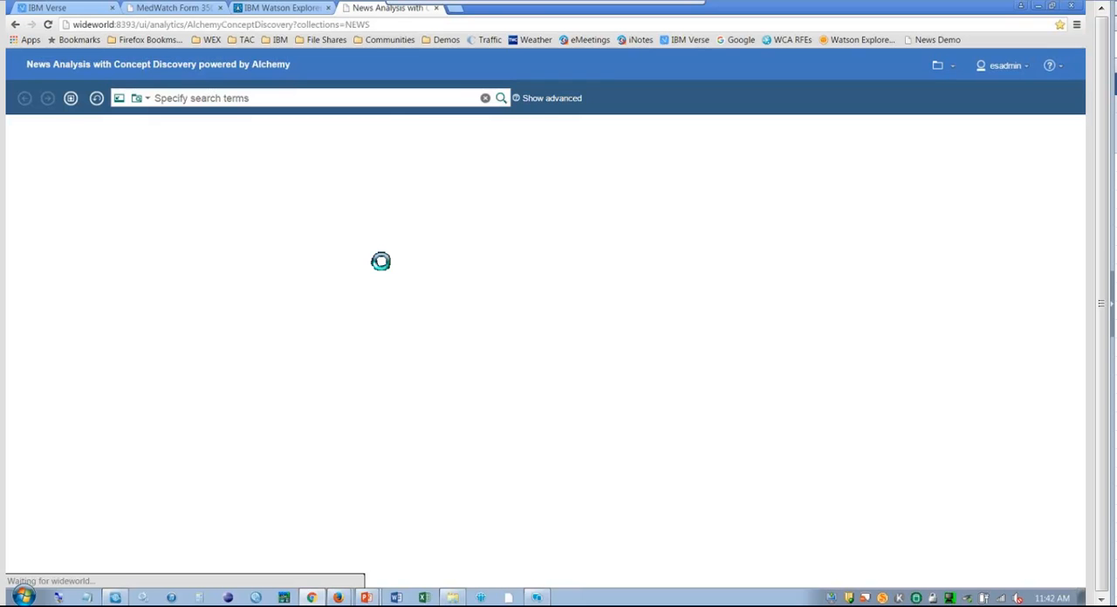
pyautogui.click(309, 148)
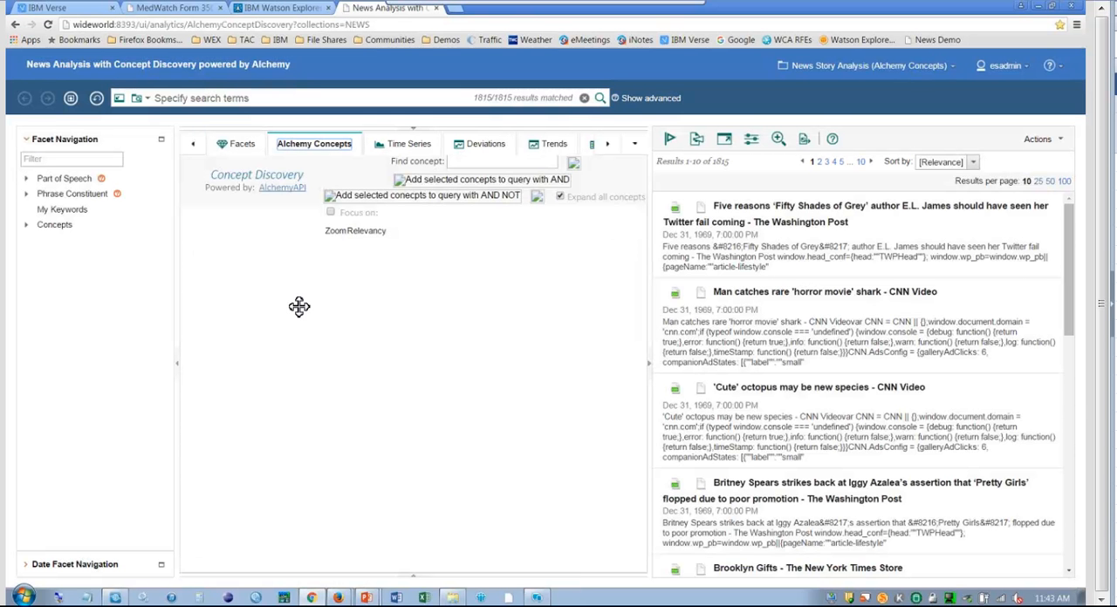
pyautogui.click(179, 372)
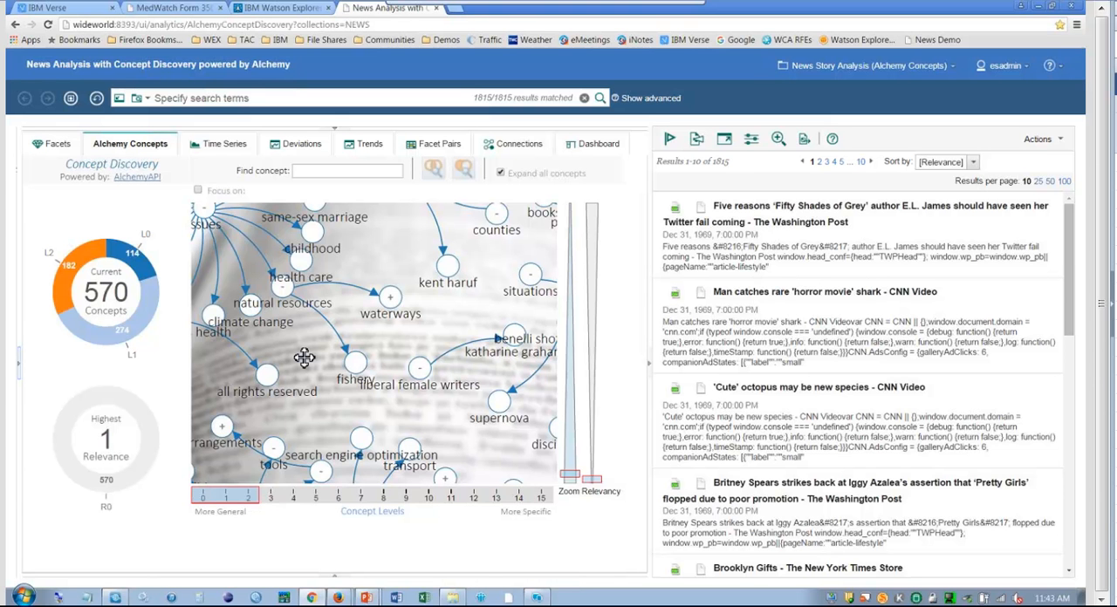
# Examine the concepts linked to "issues" in the concept graph, including a wider view of the surrounding clusters.
pyautogui.moveTo(304, 357); pyautogui.dragTo(385, 414)
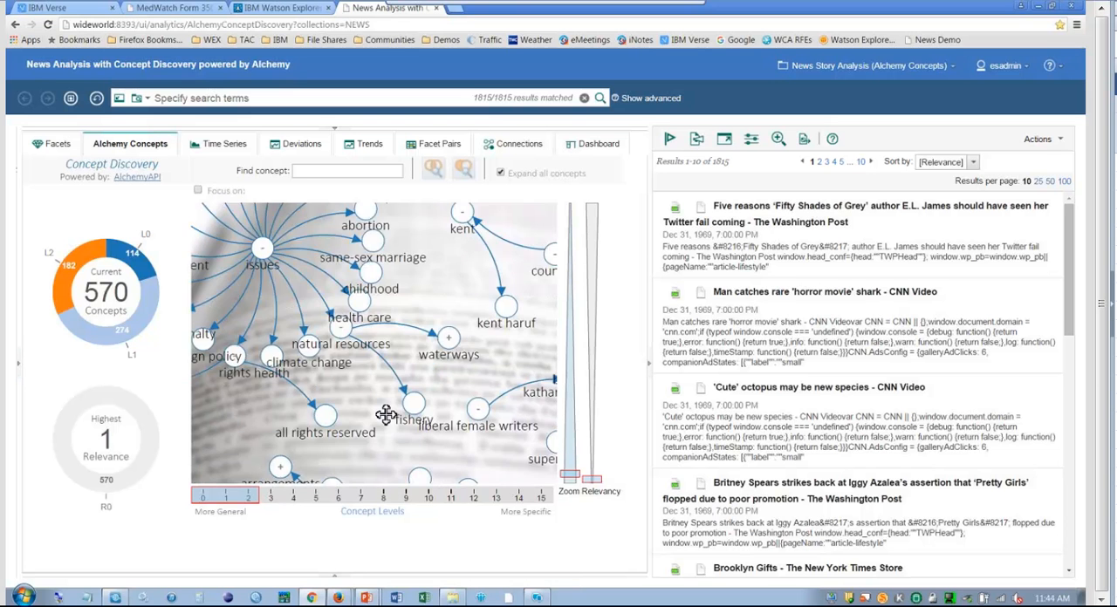
pyautogui.moveTo(278, 255); pyautogui.dragTo(366, 316)
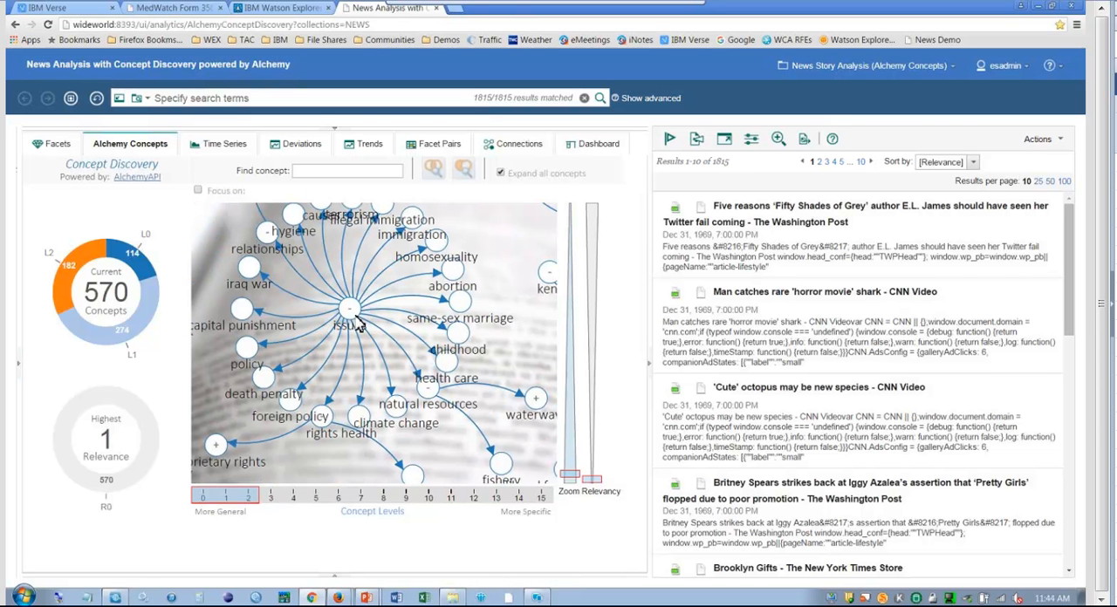
pyautogui.moveTo(357, 323)
pyautogui.moveTo(572, 473); pyautogui.dragTo(550, 287)
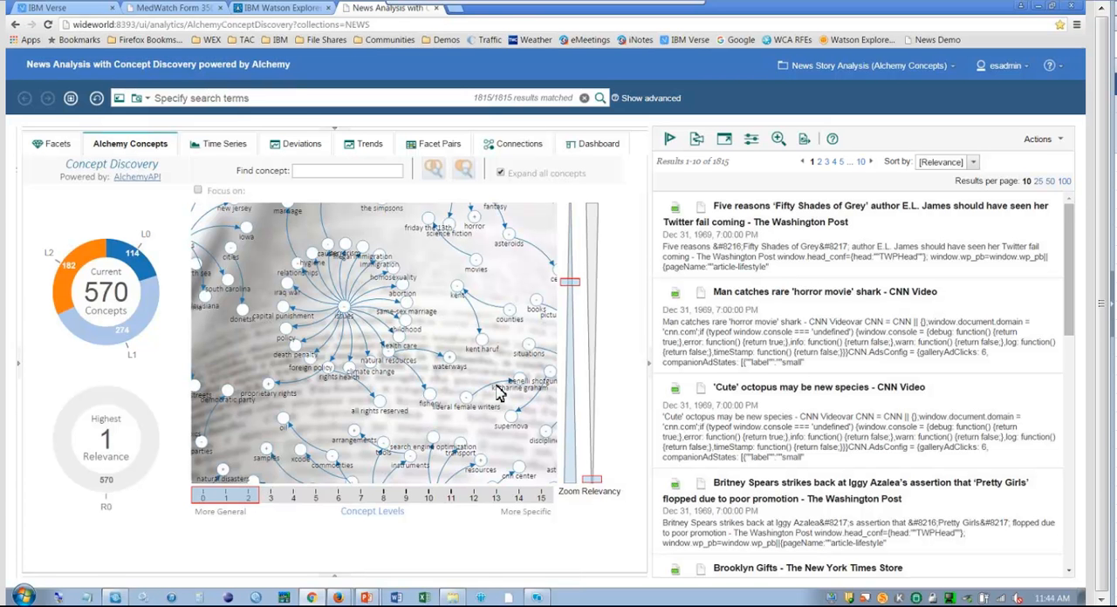
# Find the concept "political parties" in the graph and add it to the query to narrow the news stories.
pyautogui.click(358, 172)
pyautogui.write('pl')
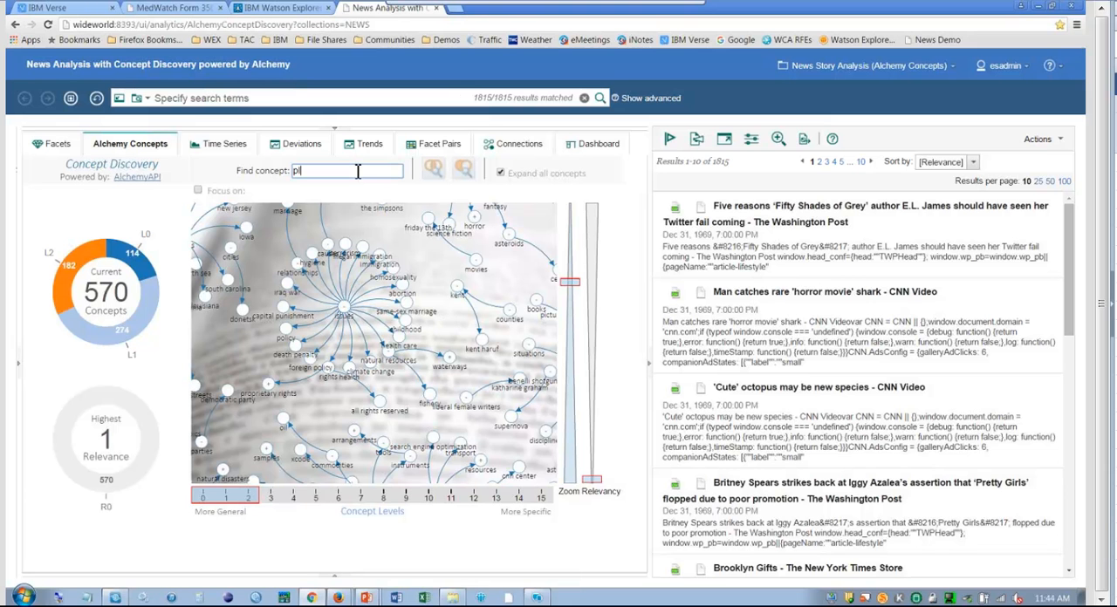
pyautogui.write('o')
pyautogui.press('BackSpace')
pyautogui.press('BackSpace')
pyautogui.write('olitical parties')
pyautogui.press('Return')
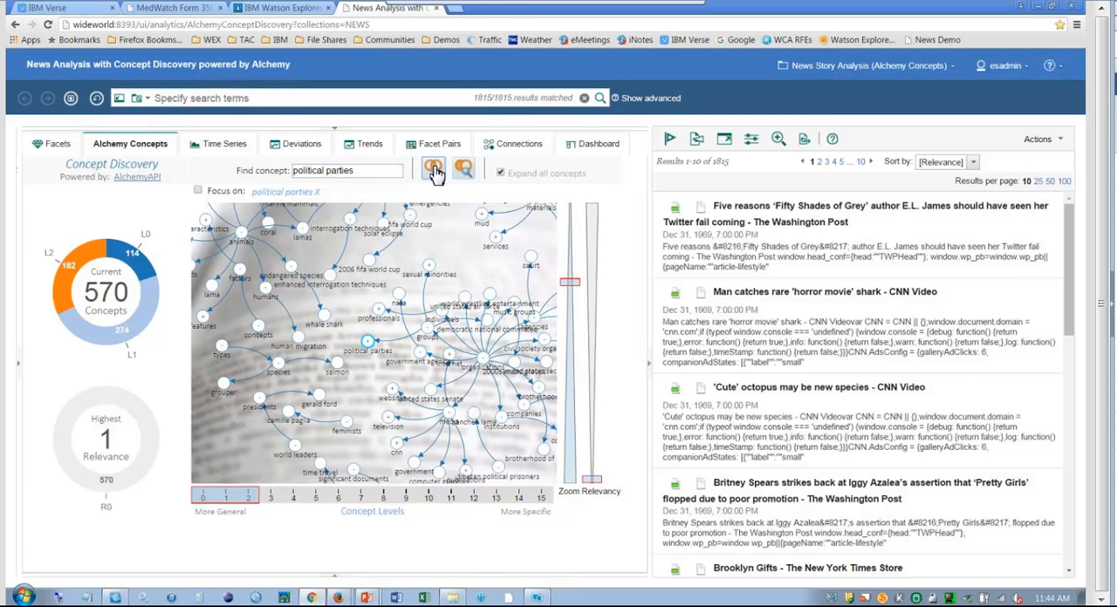
pyautogui.click(434, 171)
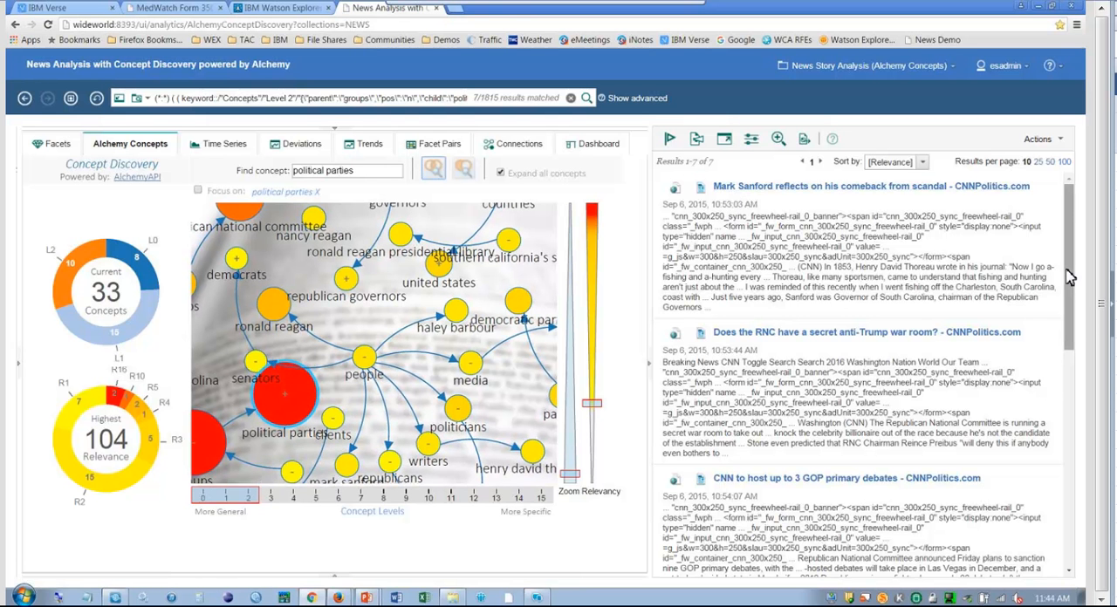
# Browse the news articles that match the "political parties" concept.
pyautogui.moveTo(1070, 276); pyautogui.dragTo(1088, 324)
pyautogui.scroll(-2, 1082, 314)
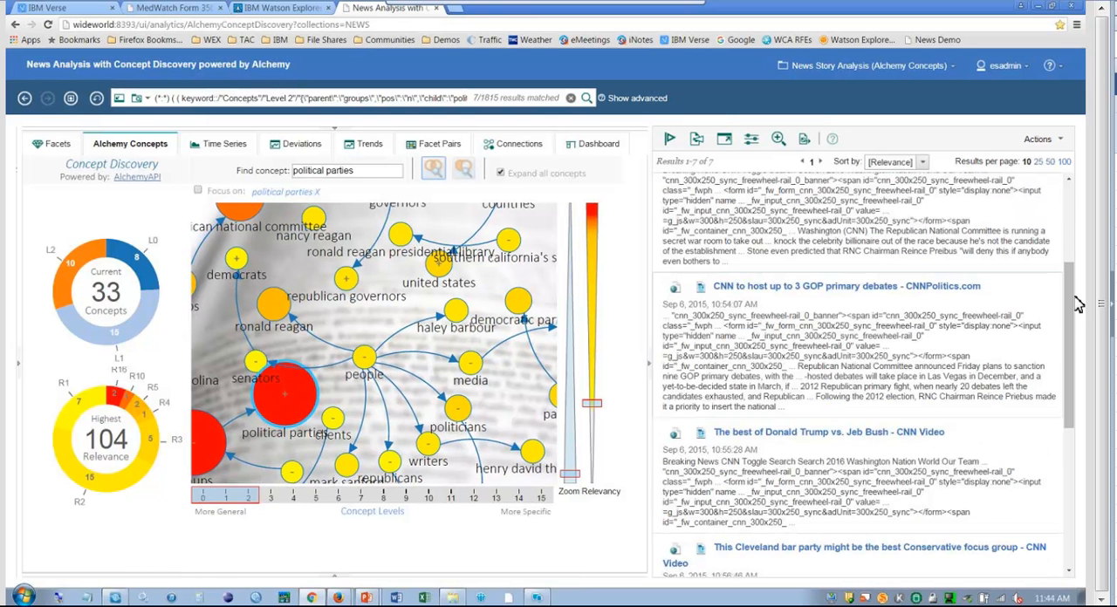
pyautogui.scroll(-1, 1015, 293)
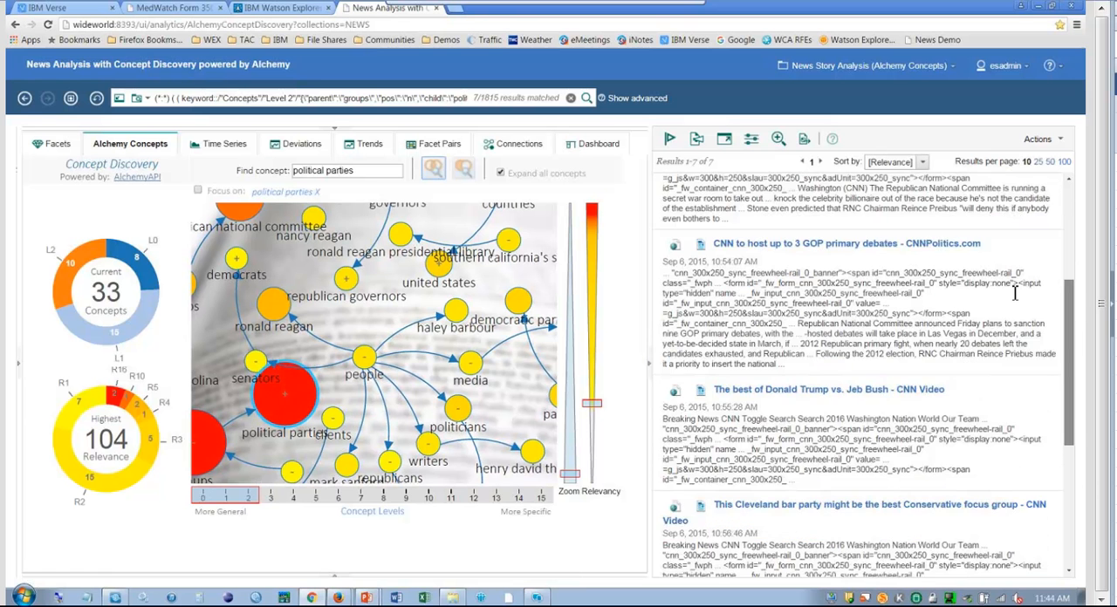
pyautogui.scroll(5, 1014, 297)
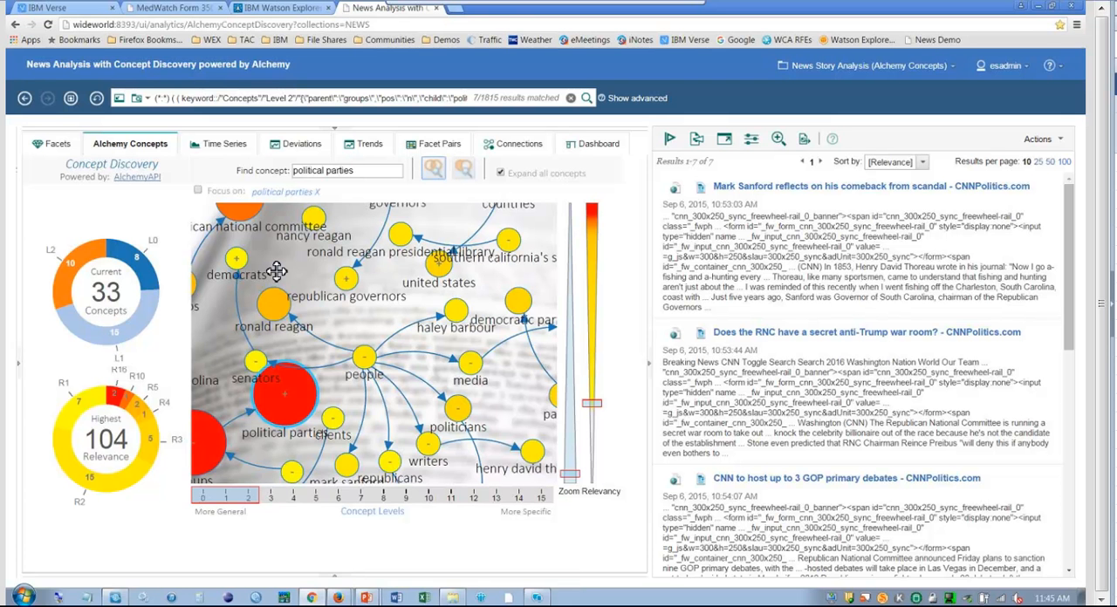
# Lower the graph's relevancy threshold to inspect weakly related concepts such as "donald trump", and raise it to keep only the most relevant ones.
pyautogui.moveTo(275, 272); pyautogui.dragTo(290, 324)
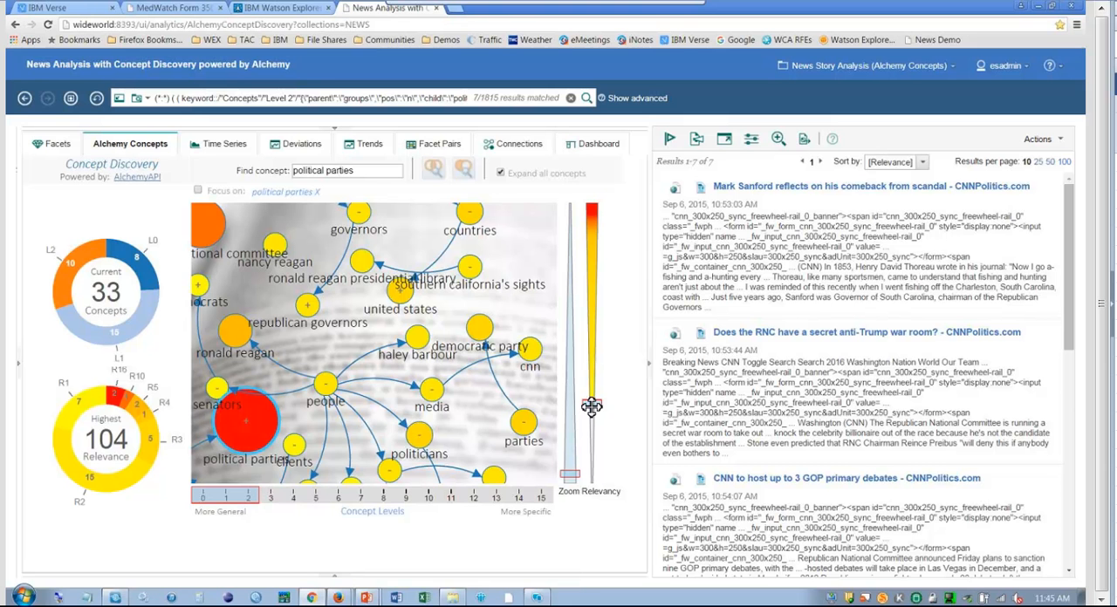
pyautogui.moveTo(593, 409); pyautogui.dragTo(602, 455)
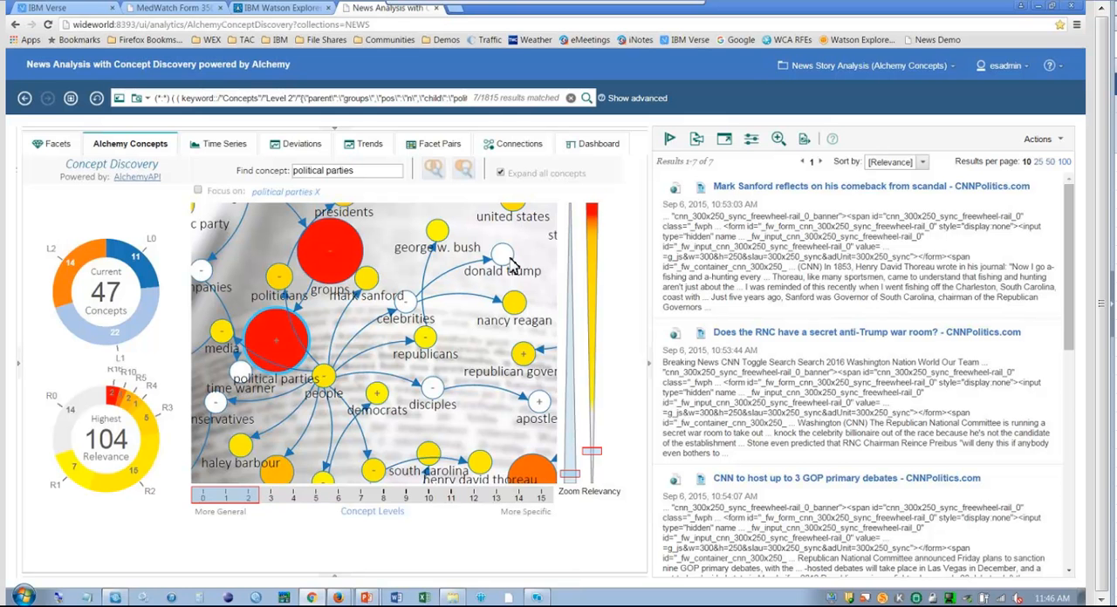
pyautogui.moveTo(512, 265)
pyautogui.moveTo(595, 453); pyautogui.dragTo(592, 250)
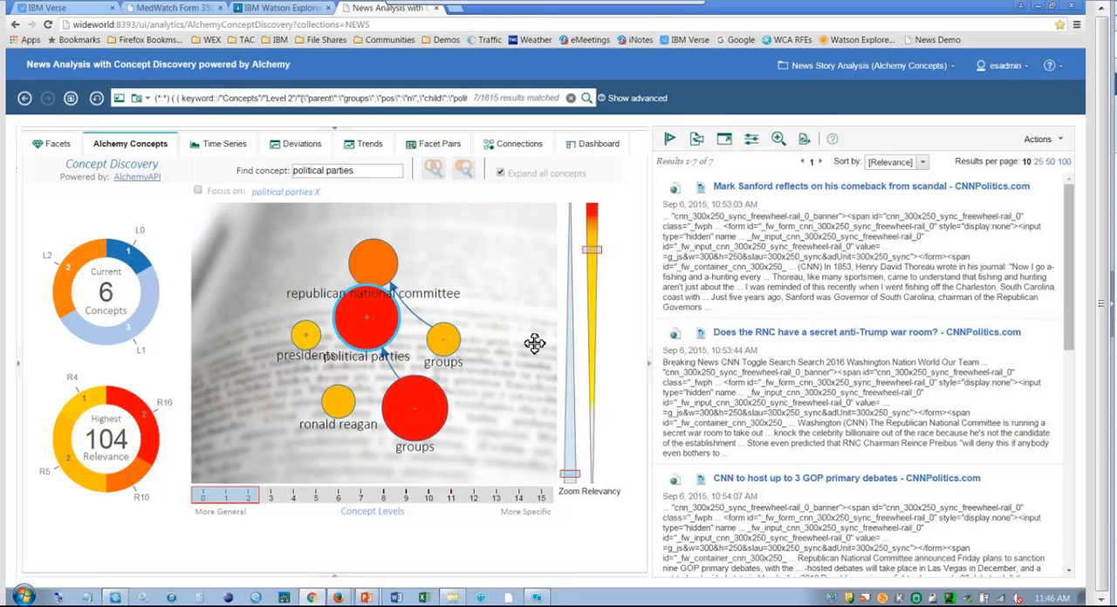
pyautogui.hotkey('alt', 'Tab')
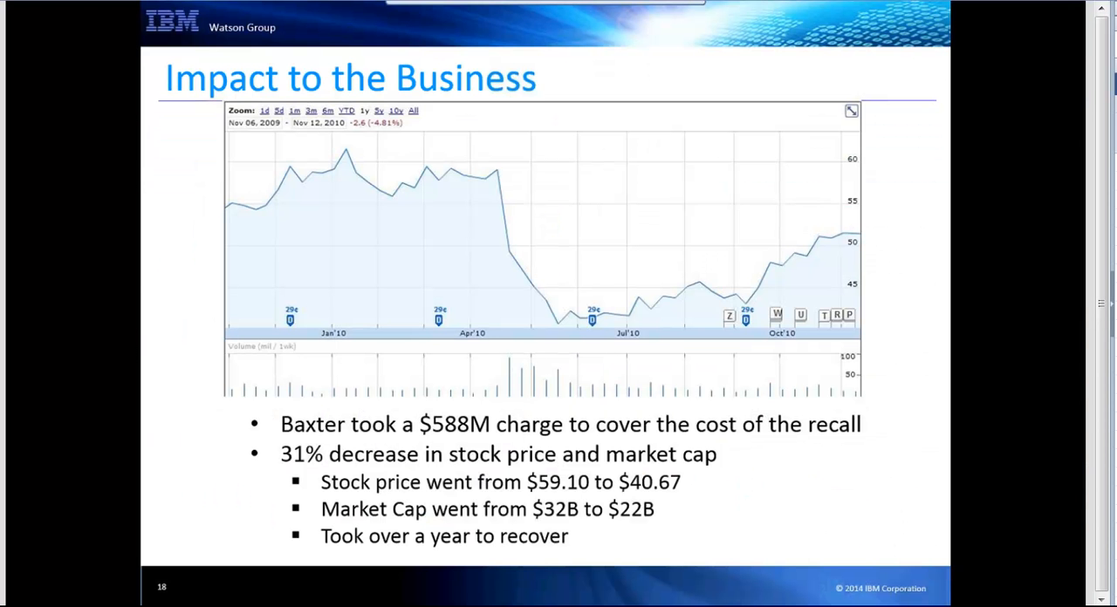
pyautogui.press('Right')
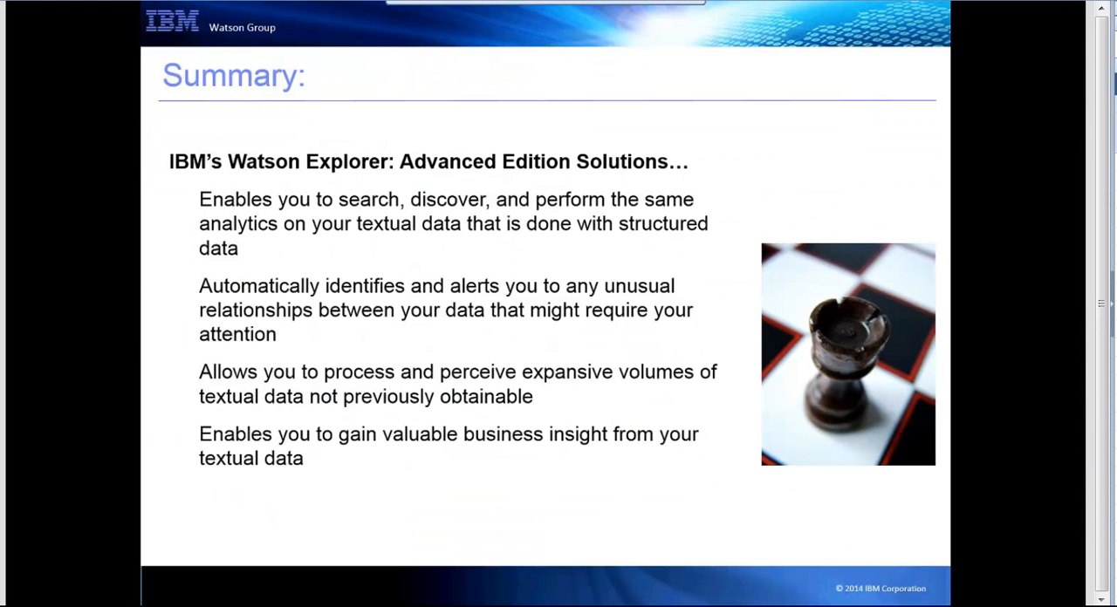
pyautogui.press('Left')
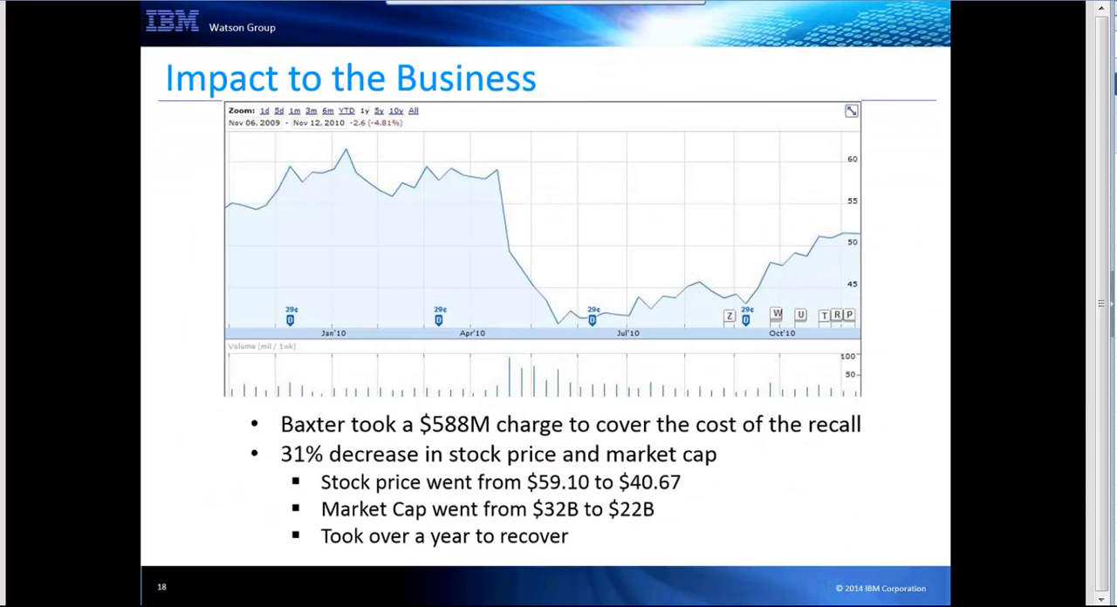
pyautogui.press('Left')
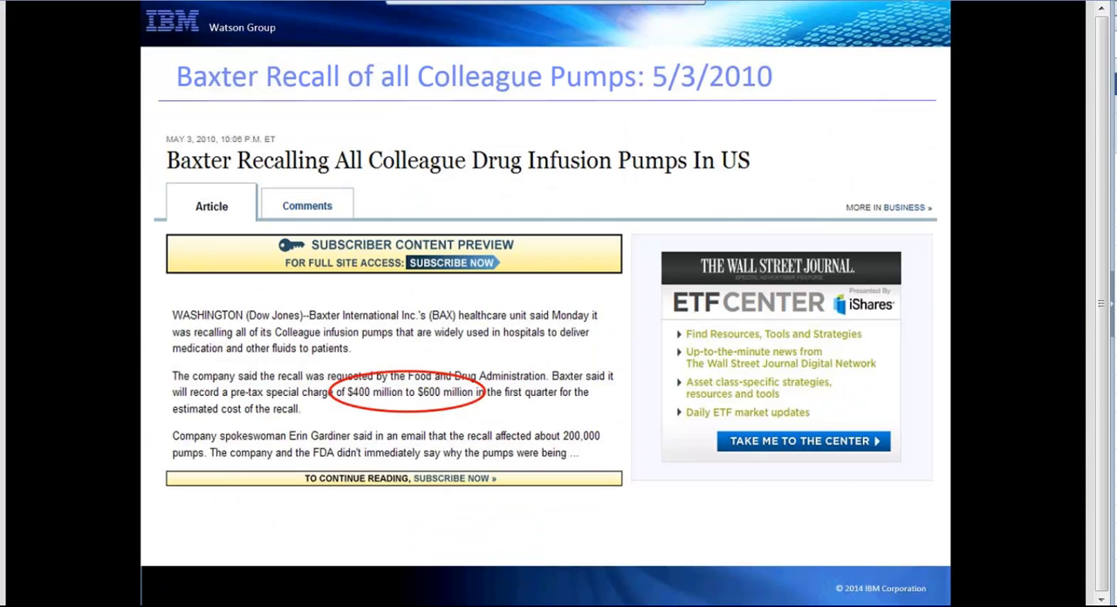
pyautogui.press('Left')
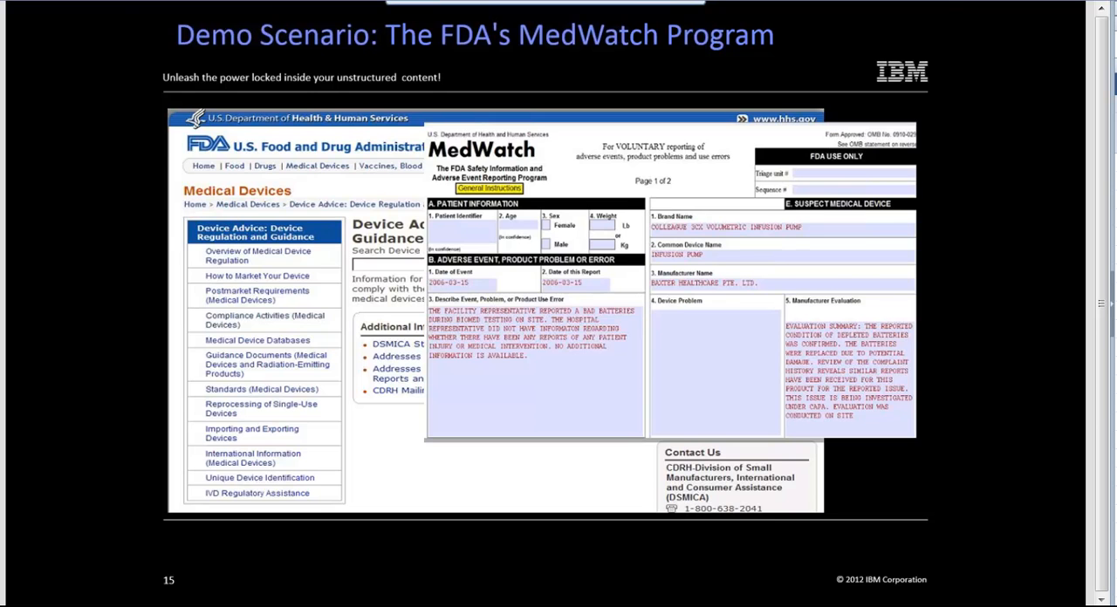
pyautogui.press('Left')
pyautogui.press('Left')
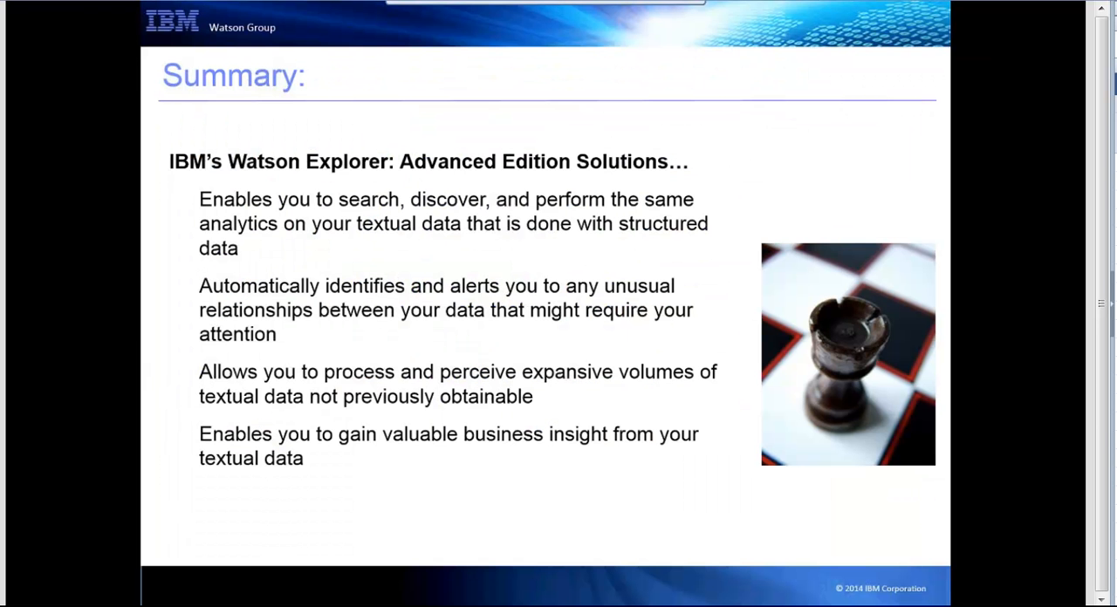